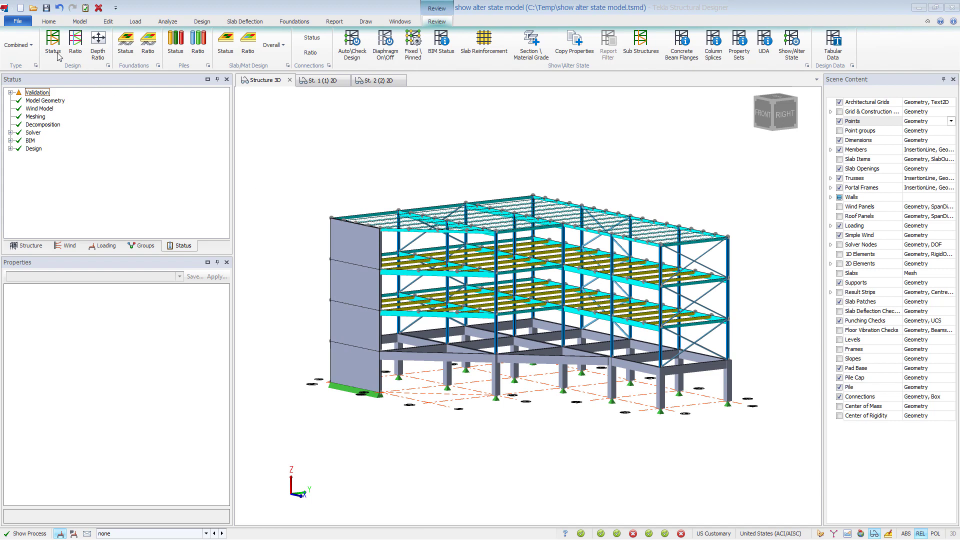
Colour the model by design status and review the steel members' tabular design summary
{"action": "left_click", "coordinate": [53, 45]}
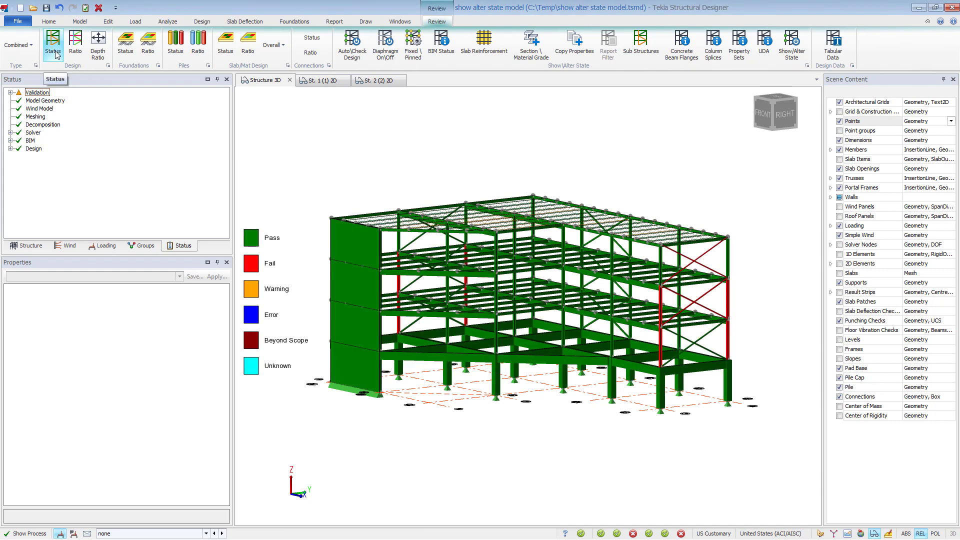
{"action": "left_click", "coordinate": [835, 50]}
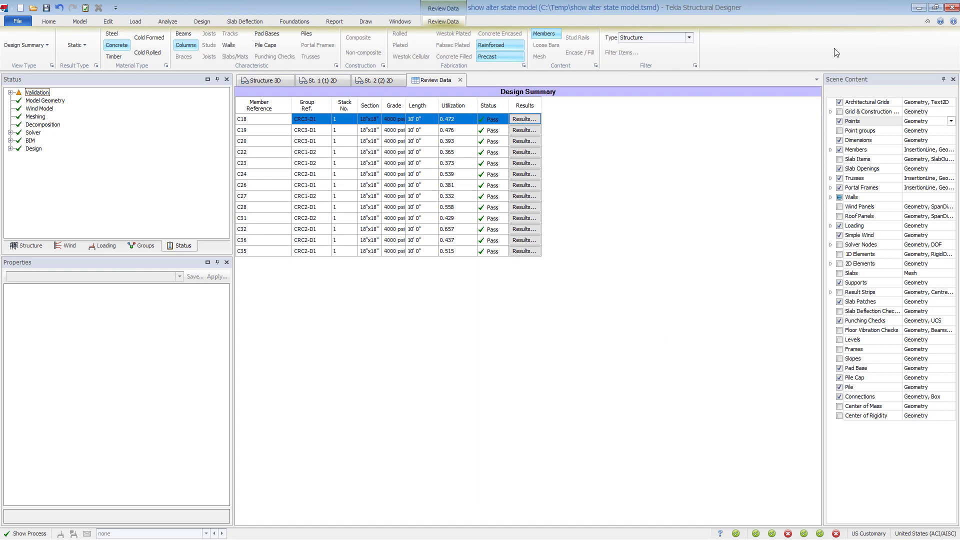
{"action": "left_click", "coordinate": [111, 34]}
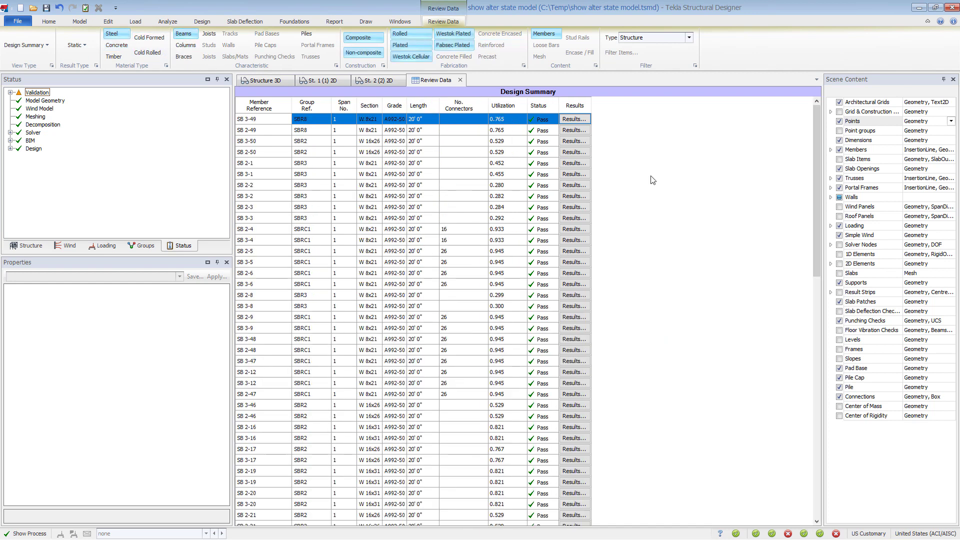
{"action": "left_click", "coordinate": [460, 81]}
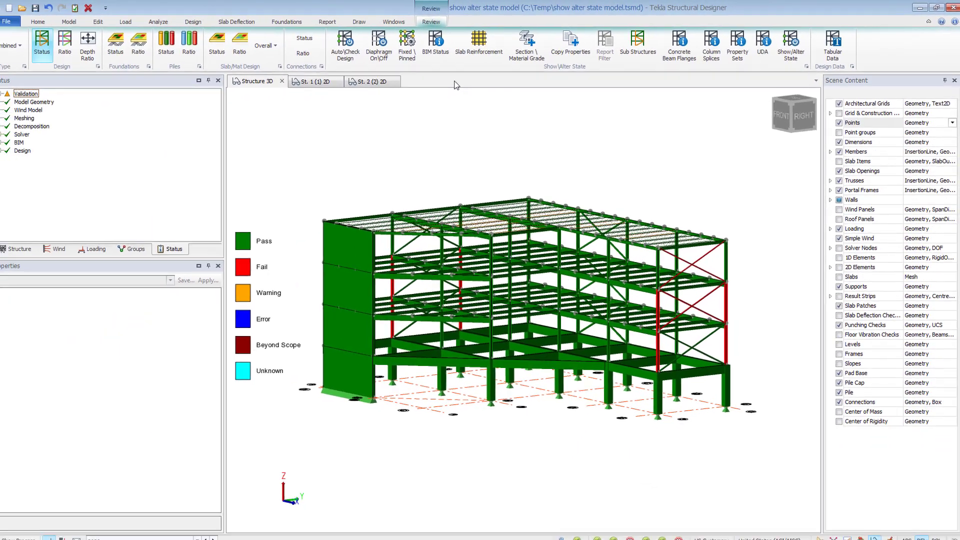
Turn autodesign on for two top-level beams and all members in the right-hand bays
{"action": "left_click", "coordinate": [352, 44]}
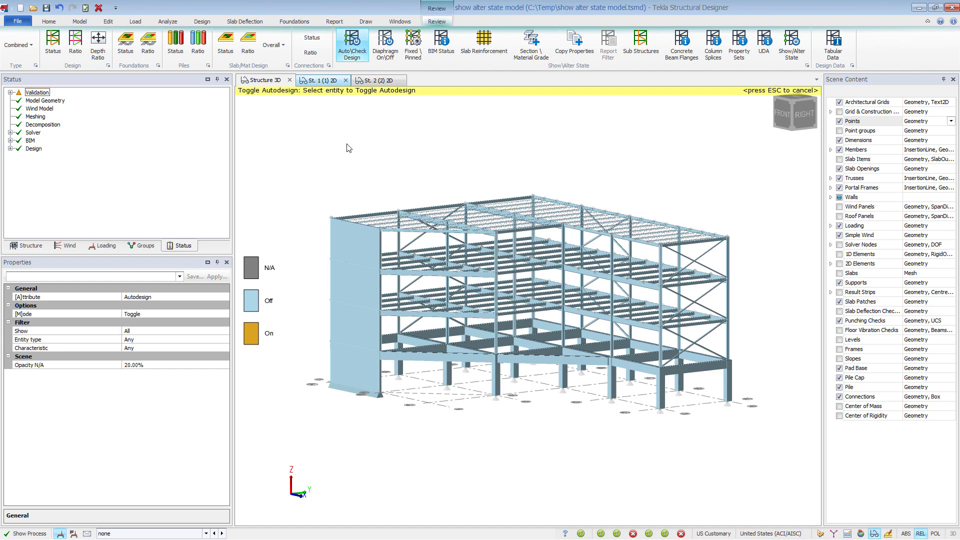
{"action": "left_click", "coordinate": [470, 238]}
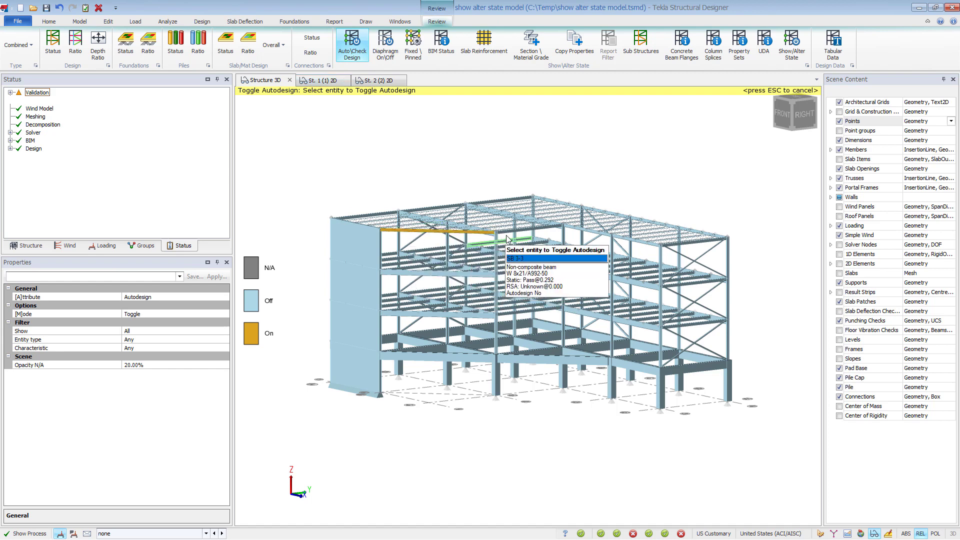
{"action": "left_click", "coordinate": [525, 237]}
{"action": "left_click_drag", "start_coordinate": [533, 174], "coordinate": [771, 462]}
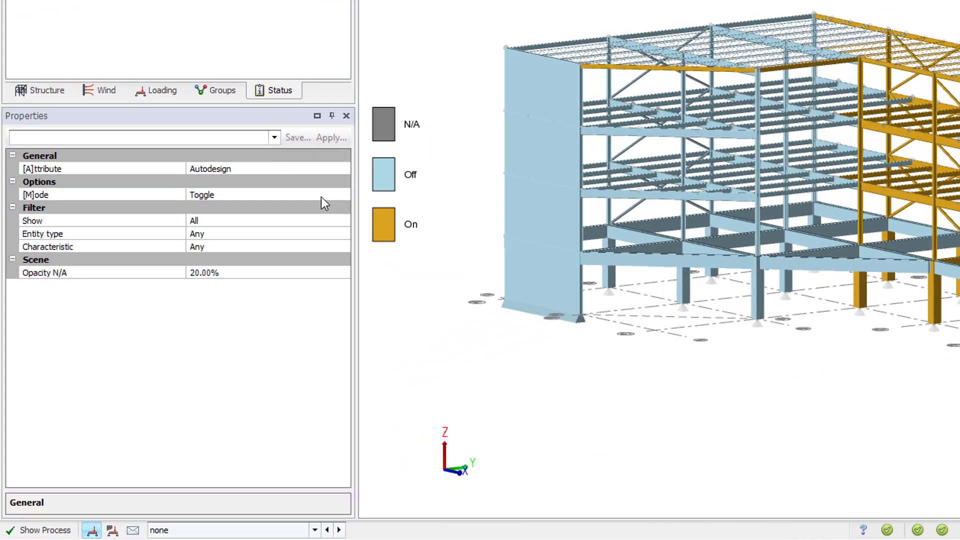
Check the Mode and Entity type options, keeping Toggle and Any
{"action": "left_click", "coordinate": [220, 315]}
{"action": "left_click", "coordinate": [349, 189]}
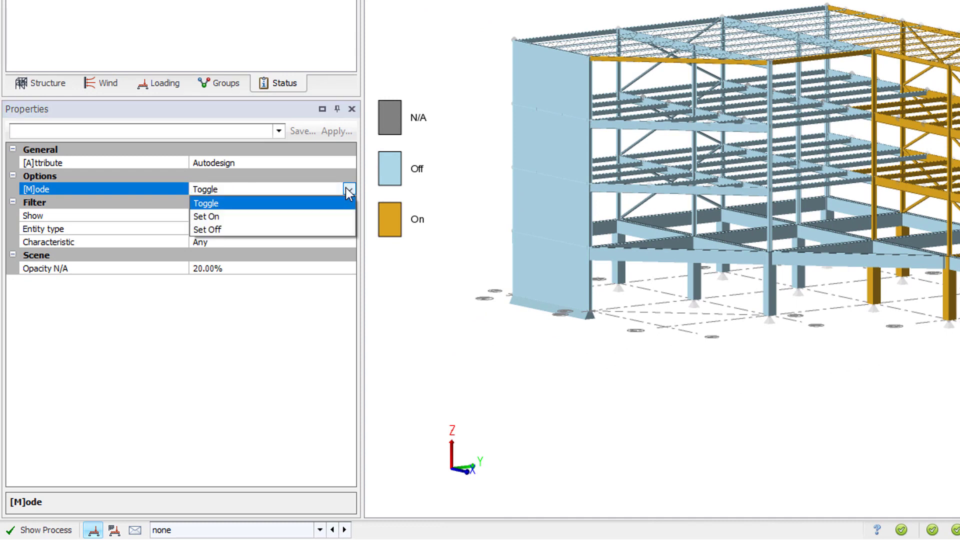
{"action": "left_click", "coordinate": [348, 190]}
{"action": "left_click", "coordinate": [352, 231]}
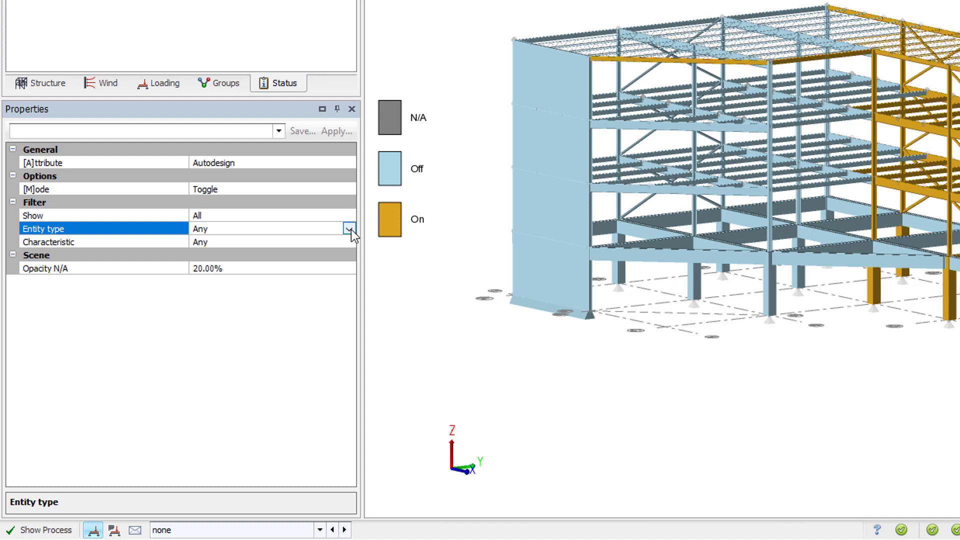
{"action": "left_click", "coordinate": [350, 230]}
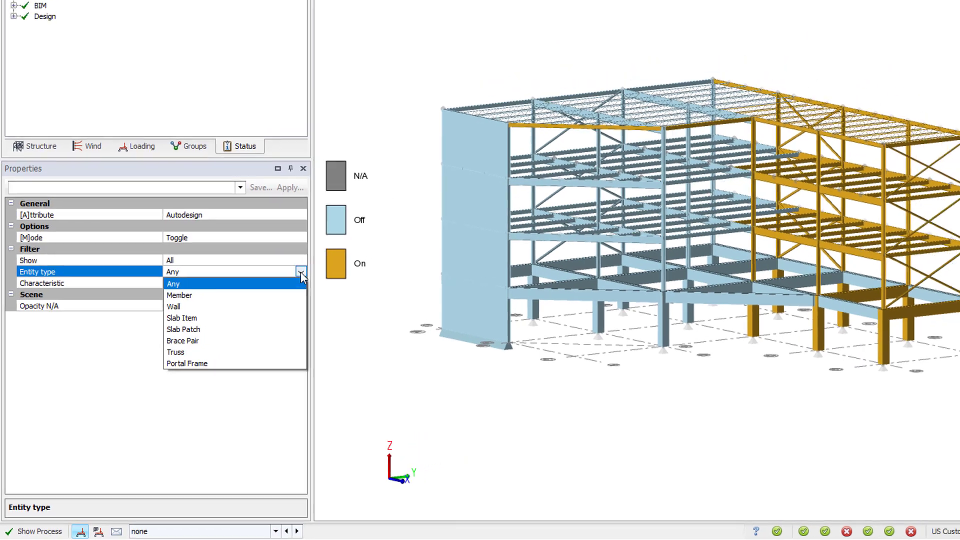
{"action": "left_click", "coordinate": [350, 242]}
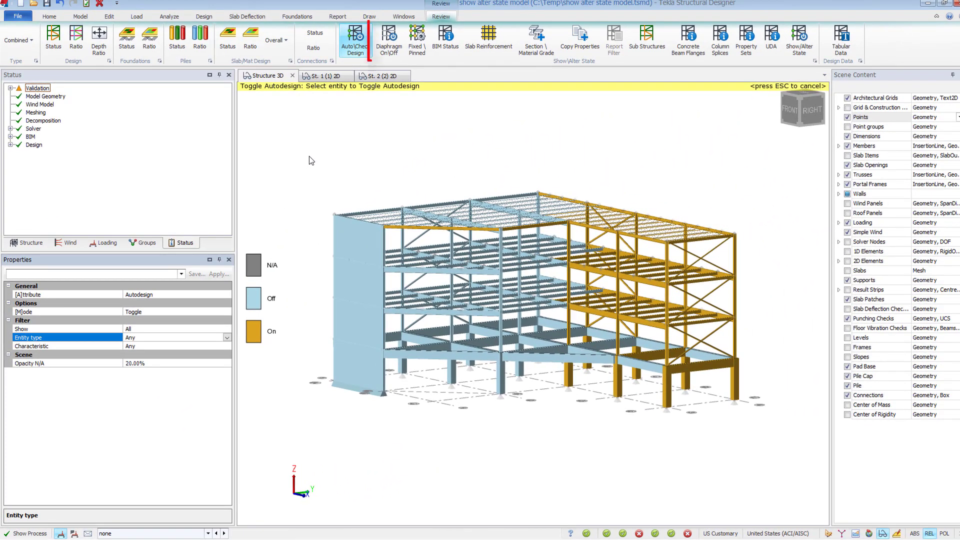
Exclude an upper slab strip and ground-floor slab SI 185 from the diaphragm
{"action": "left_click", "coordinate": [392, 48]}
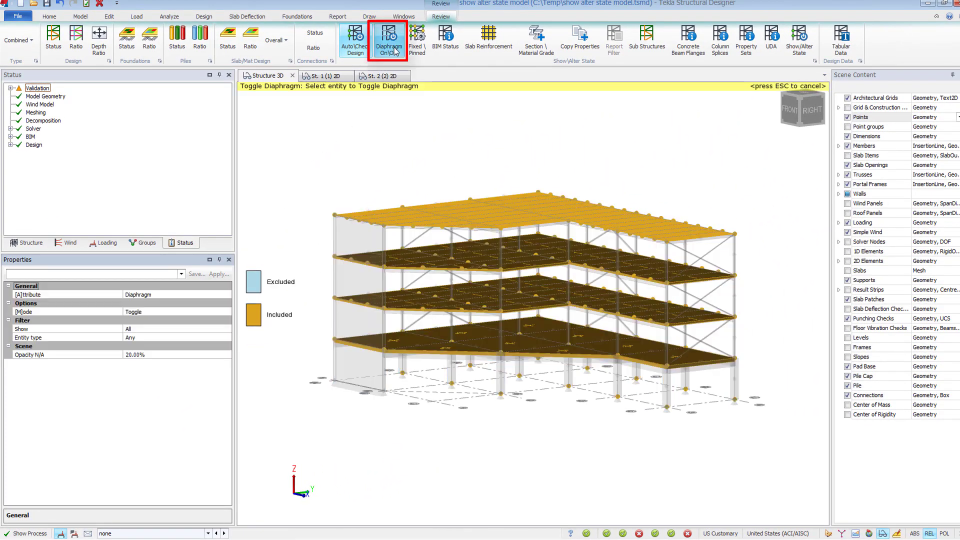
{"action": "scroll", "coordinate": [621, 303], "scroll_direction": "up", "scroll_amount": 5}
{"action": "left_click", "coordinate": [621, 302]}
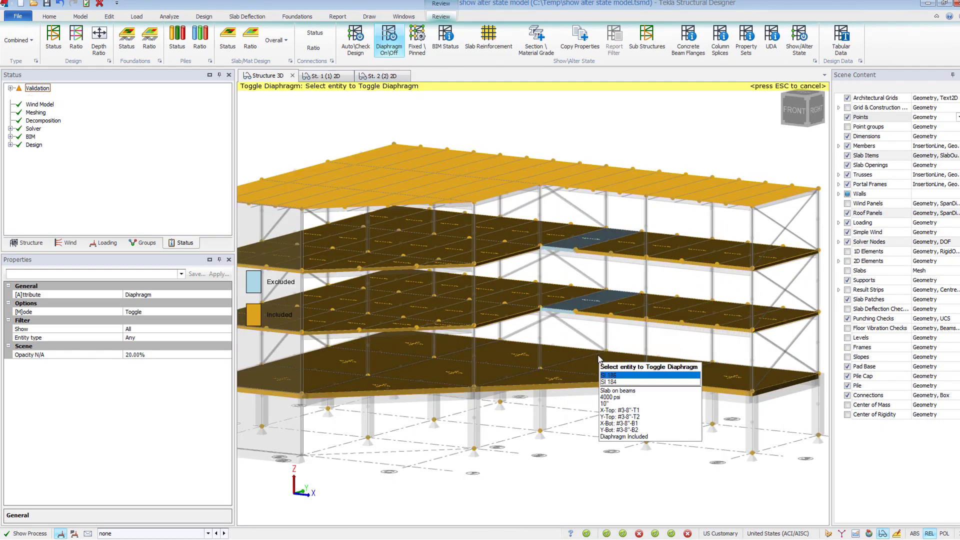
{"action": "left_click", "coordinate": [540, 391]}
{"action": "scroll", "coordinate": [540, 391], "scroll_direction": "up", "scroll_amount": 3}
Check slab SI 185's options, then colour members by fixed or pinned ends
{"action": "right_click", "coordinate": [476, 206]}
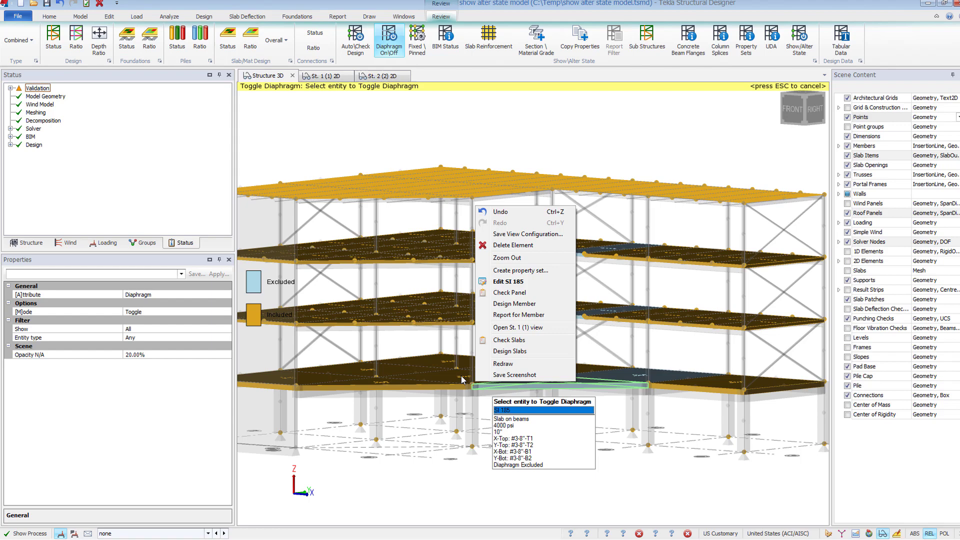
{"action": "left_click", "coordinate": [366, 345]}
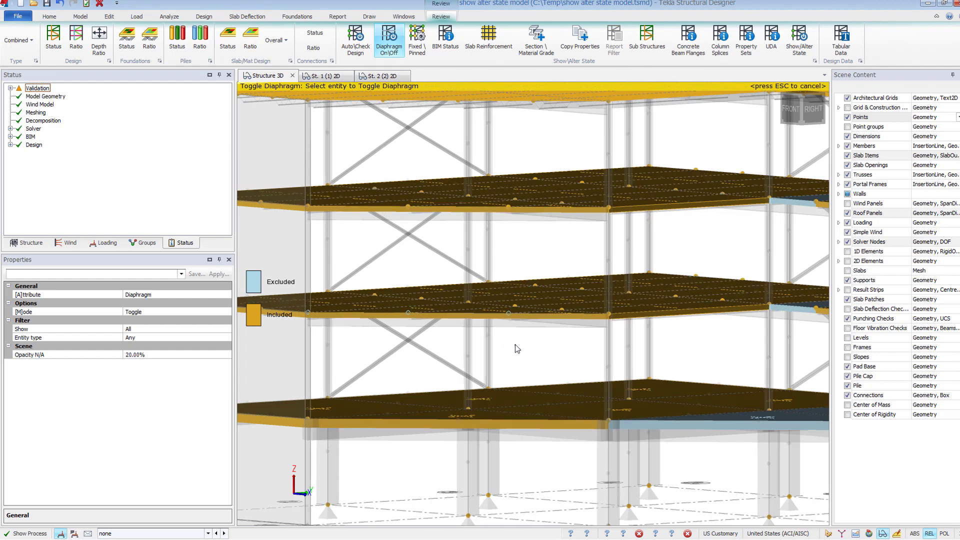
{"action": "scroll", "coordinate": [502, 347], "scroll_direction": "down", "scroll_amount": 10}
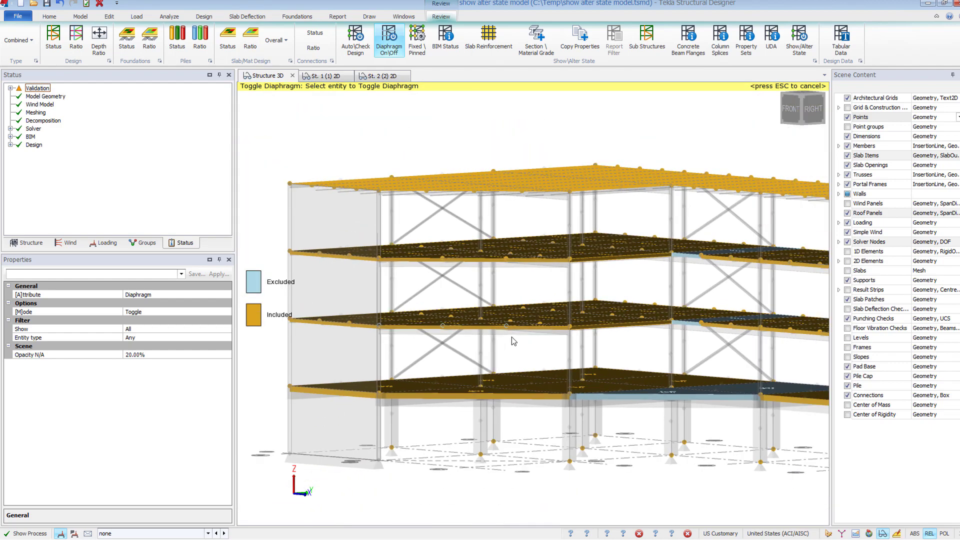
{"action": "scroll", "coordinate": [498, 344], "scroll_direction": "up", "scroll_amount": 2}
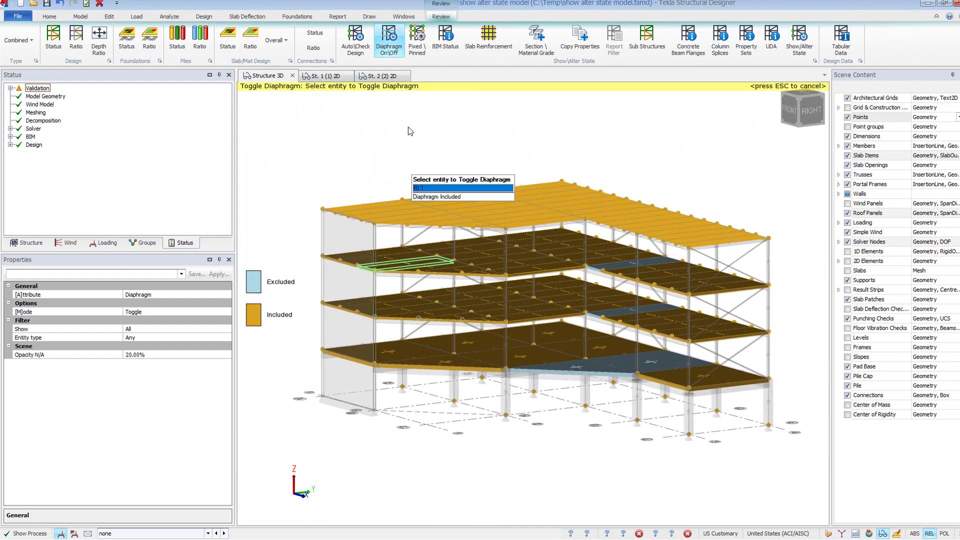
{"action": "left_click", "coordinate": [416, 45]}
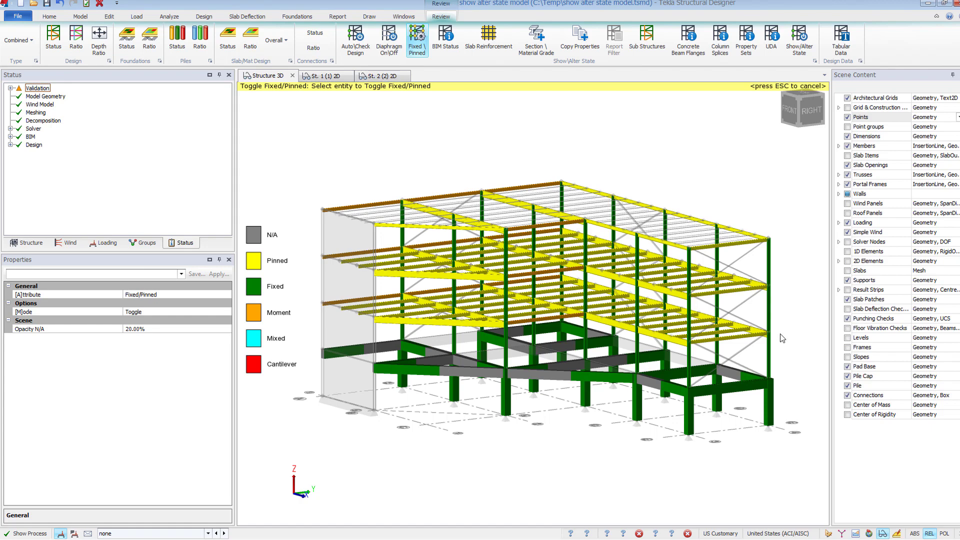
Toggle beam SB 3-49 fixed and back to pinned, then fix the two long right-side beams
{"action": "scroll", "coordinate": [780, 334], "scroll_direction": "up", "scroll_amount": 6}
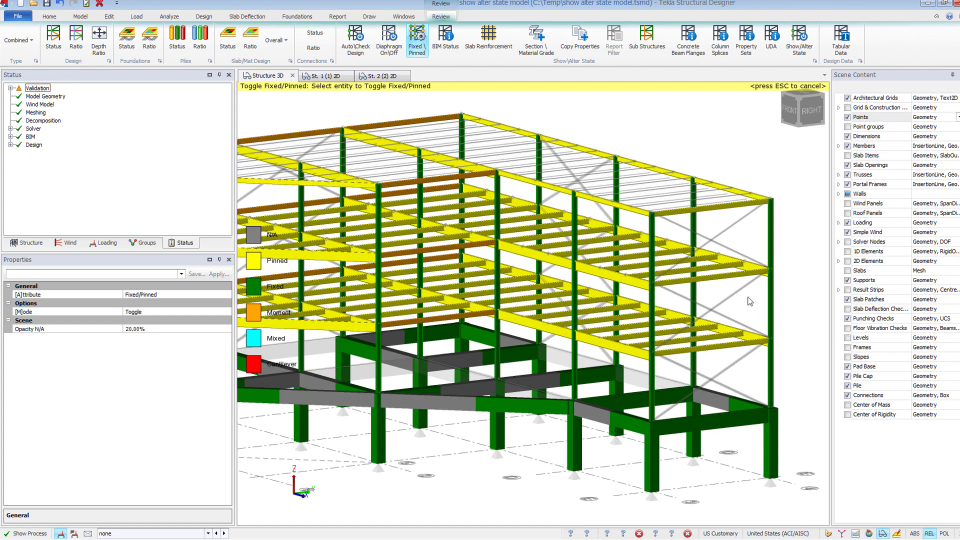
{"action": "left_click", "coordinate": [751, 257]}
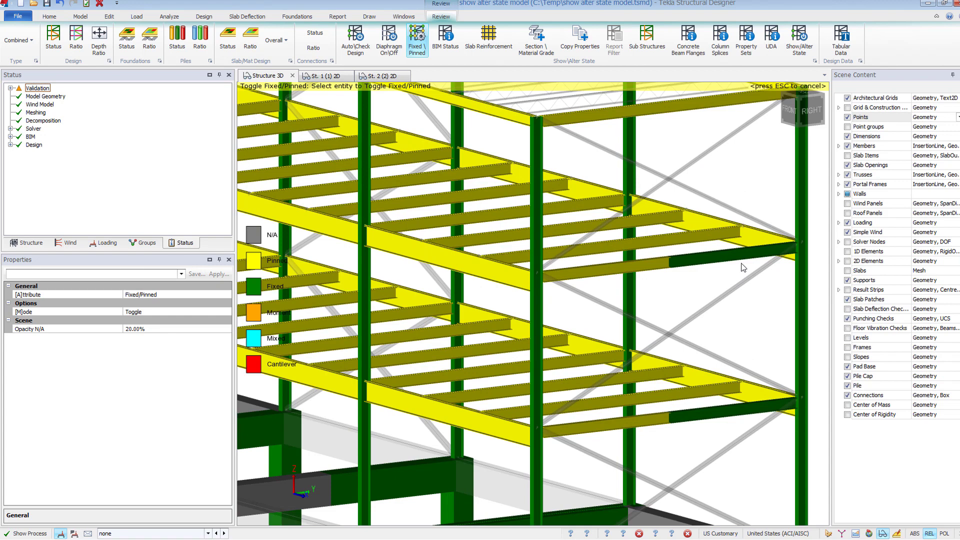
{"action": "left_click", "coordinate": [668, 262]}
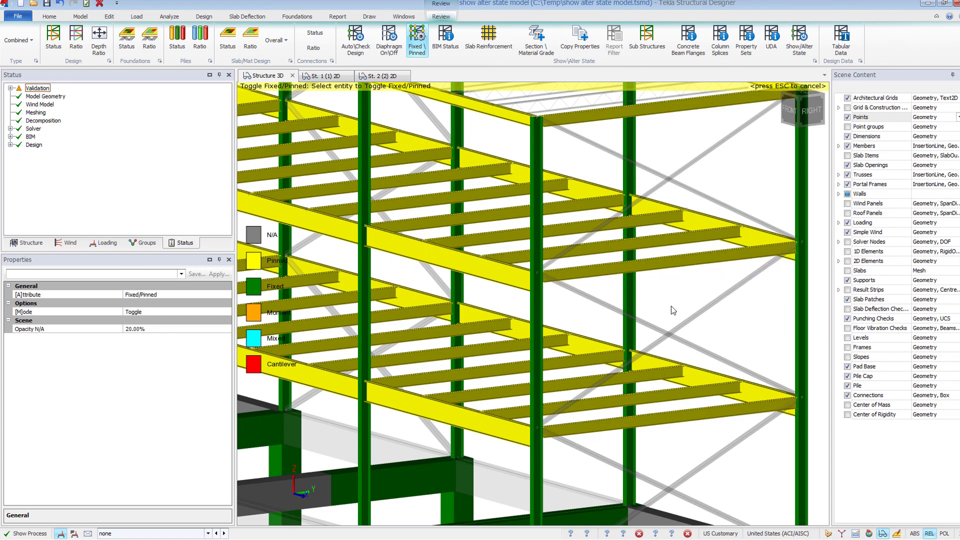
{"action": "left_click", "coordinate": [671, 329]}
{"action": "scroll", "coordinate": [671, 324], "scroll_direction": "down", "scroll_amount": 10}
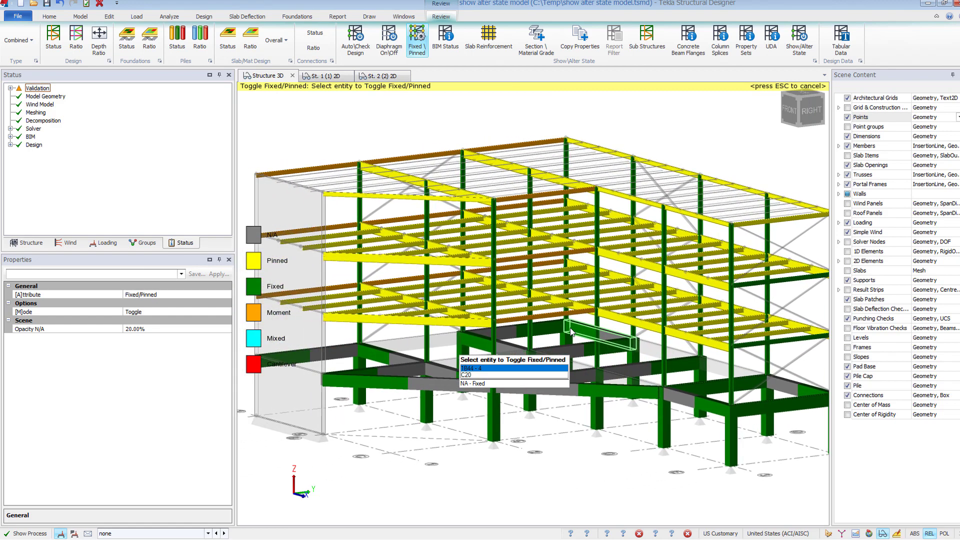
{"action": "scroll", "coordinate": [571, 332], "scroll_direction": "down", "scroll_amount": 1}
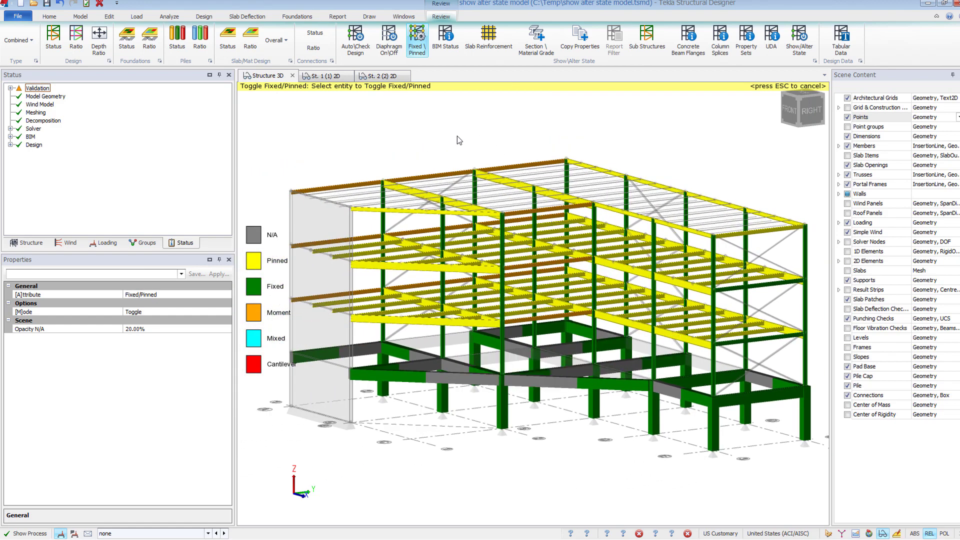
On the St. 1 plan, show BarsX slab reinforcement with bar size and spacing (#3 at 8")
{"action": "left_click", "coordinate": [325, 75]}
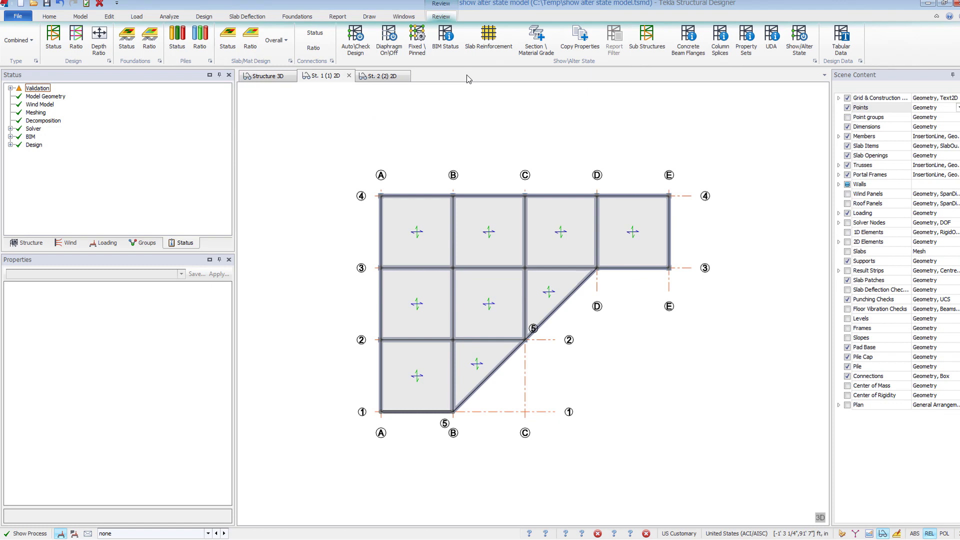
{"action": "left_click", "coordinate": [500, 51]}
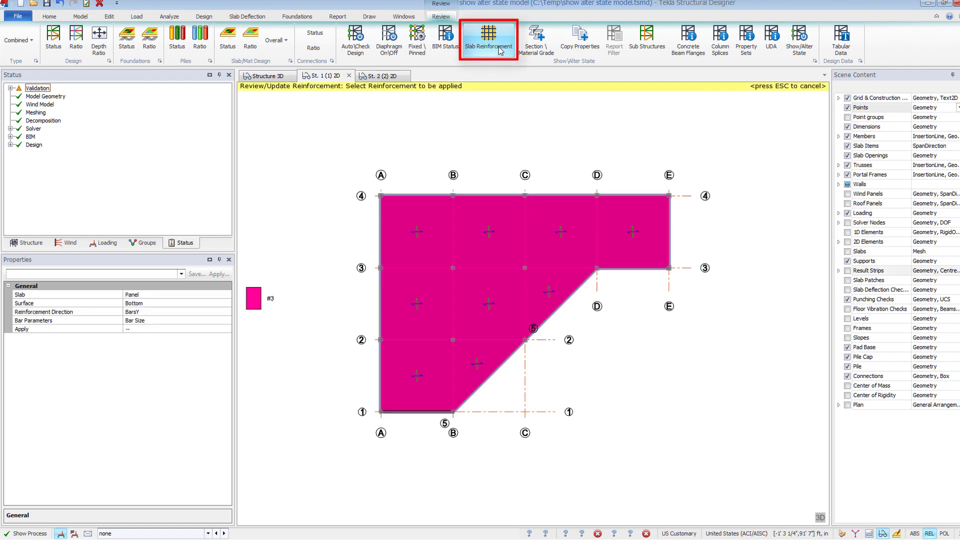
{"action": "left_click", "coordinate": [227, 312]}
{"action": "left_click", "coordinate": [227, 311]}
{"action": "left_click", "coordinate": [193, 322]}
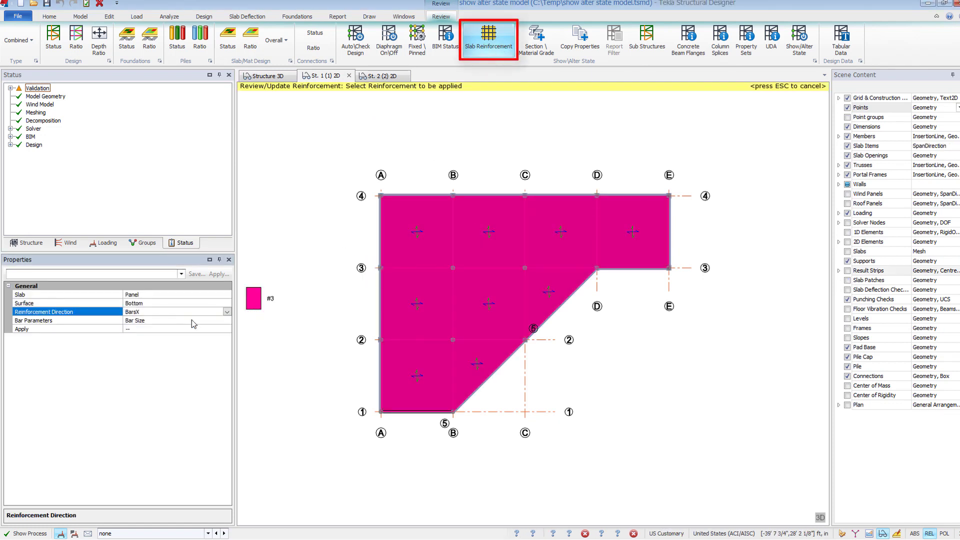
{"action": "left_click", "coordinate": [216, 322]}
{"action": "left_click", "coordinate": [216, 322]}
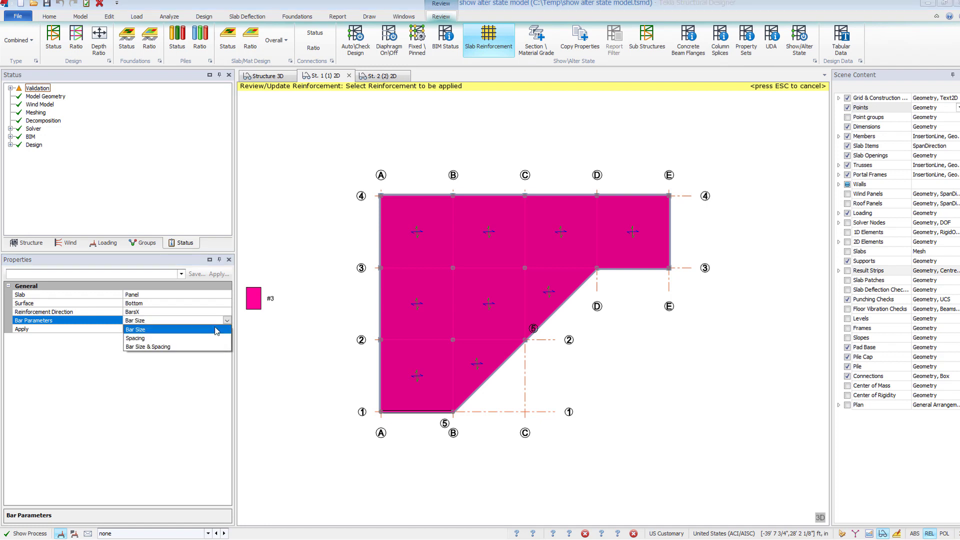
{"action": "left_click", "coordinate": [181, 347]}
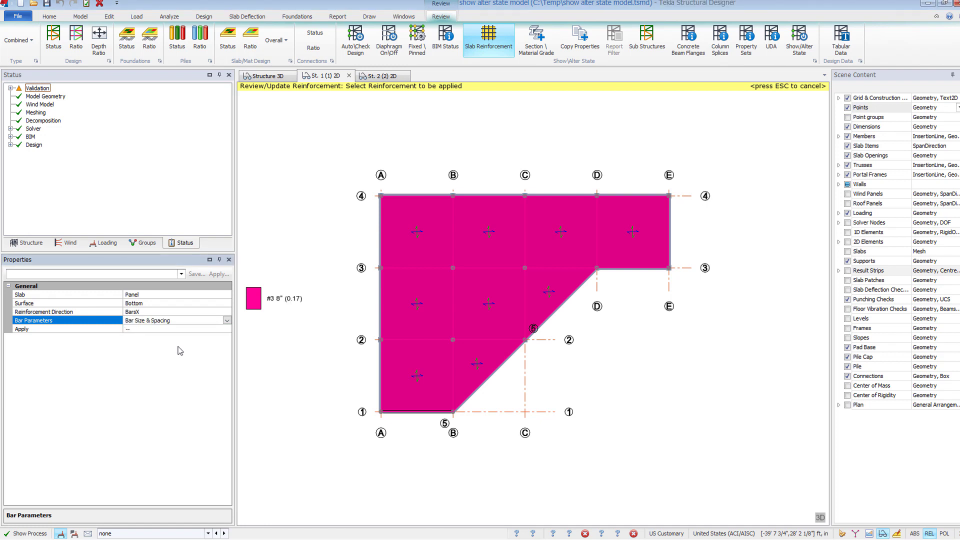
On storey 2, copy the diagonal beam's W16x26 section to the grid C and grid A beams
{"action": "left_click", "coordinate": [377, 76]}
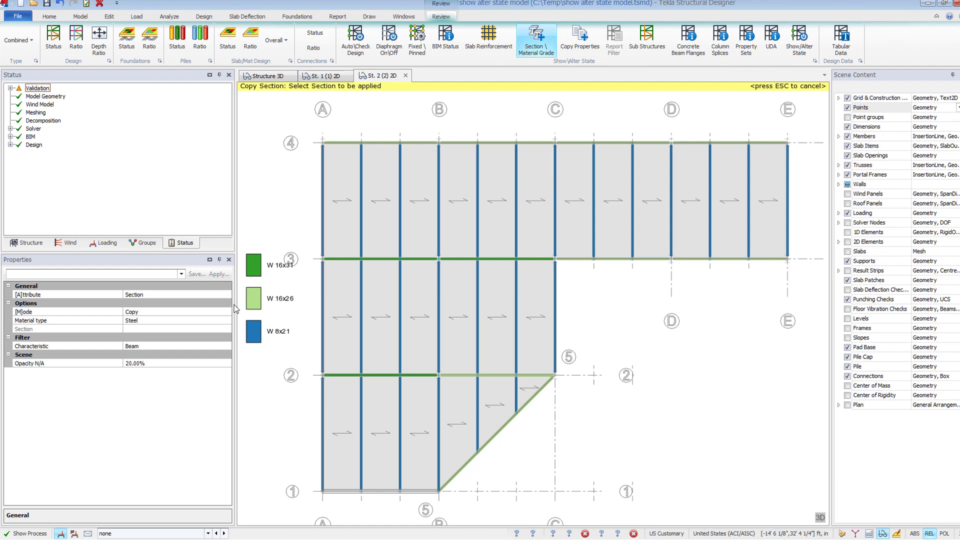
{"action": "left_click", "coordinate": [508, 428]}
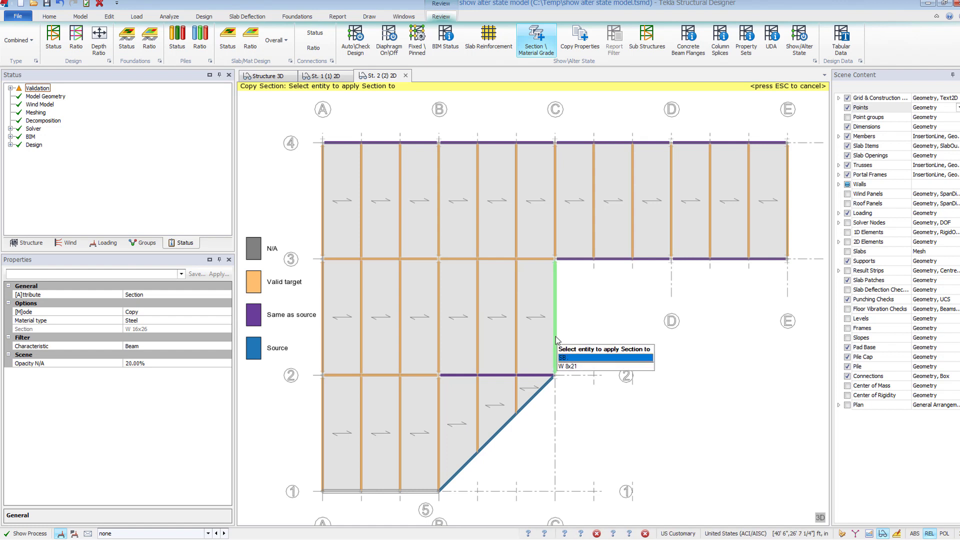
{"action": "left_click", "coordinate": [560, 361]}
{"action": "left_click_drag", "start_coordinate": [293, 119], "coordinate": [345, 512]}
{"action": "key", "text": "Escape"}
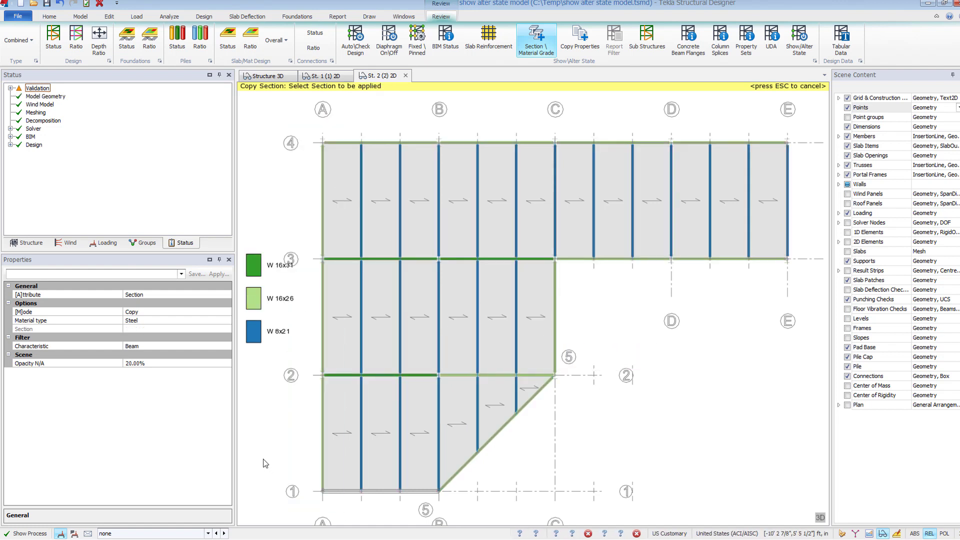
{"action": "left_click", "coordinate": [268, 77]}
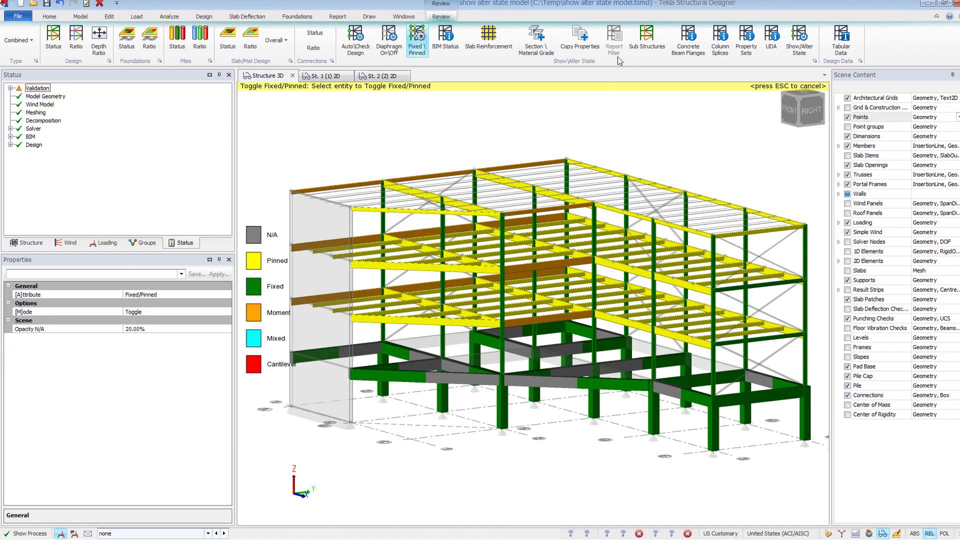
Clear the fixity colouring and add a member report filter named 'filter abc'
{"action": "key", "text": "Escape"}
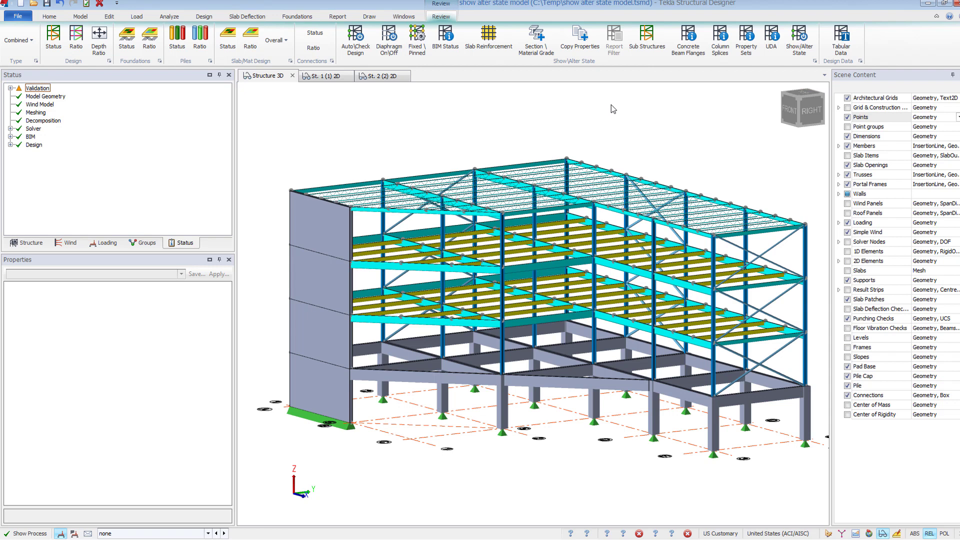
{"action": "left_click", "coordinate": [337, 16]}
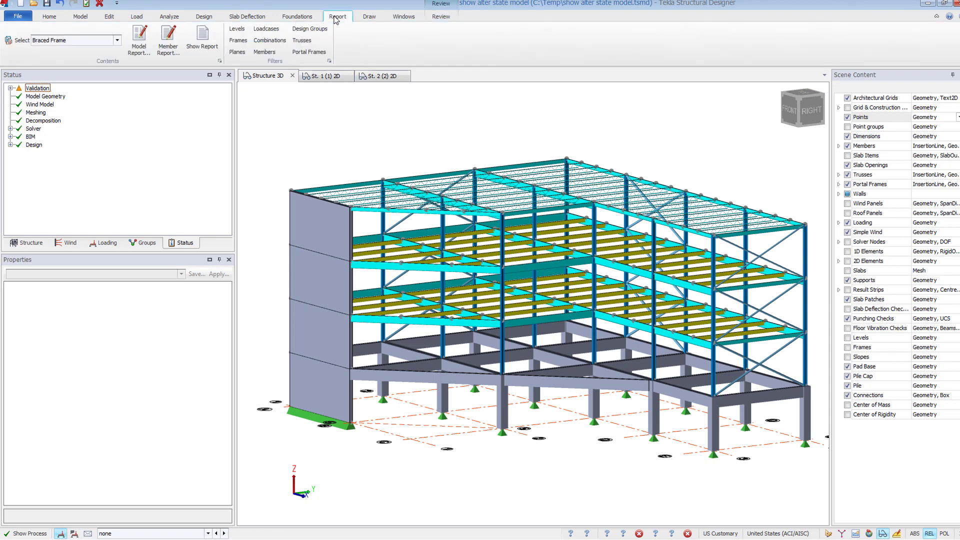
{"action": "left_click", "coordinate": [329, 61]}
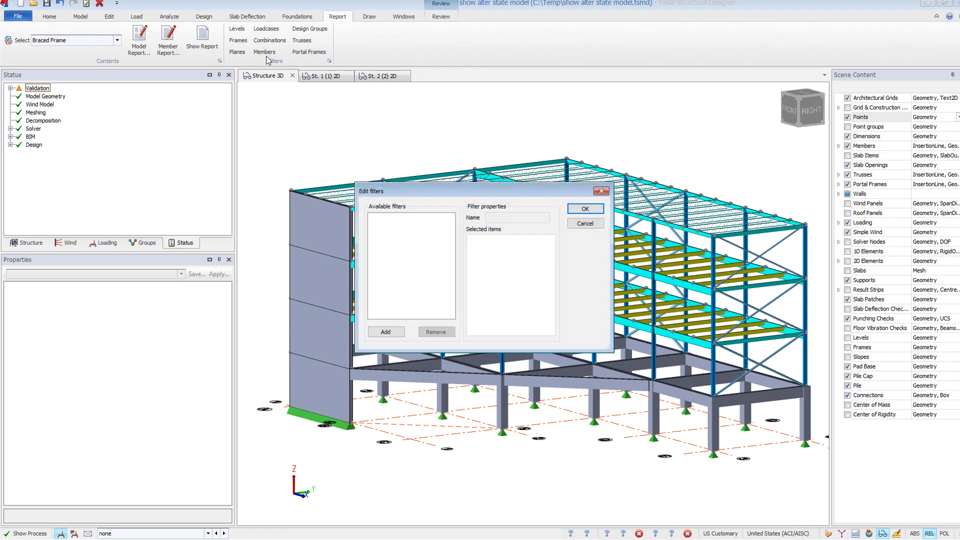
{"action": "left_click", "coordinate": [386, 333]}
{"action": "left_click_drag", "start_coordinate": [530, 218], "coordinate": [485, 218]}
{"action": "type", "text": "filter abc"}
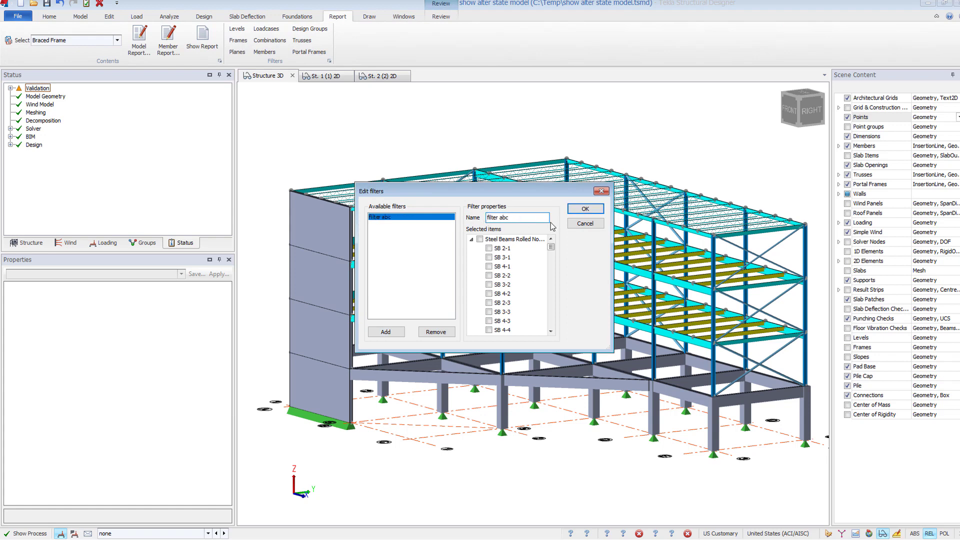
{"action": "left_click", "coordinate": [585, 208]}
Add roof beam SB 4-1, a first-floor beam, the end column and the cross brace to filter abc
{"action": "left_click", "coordinate": [439, 17]}
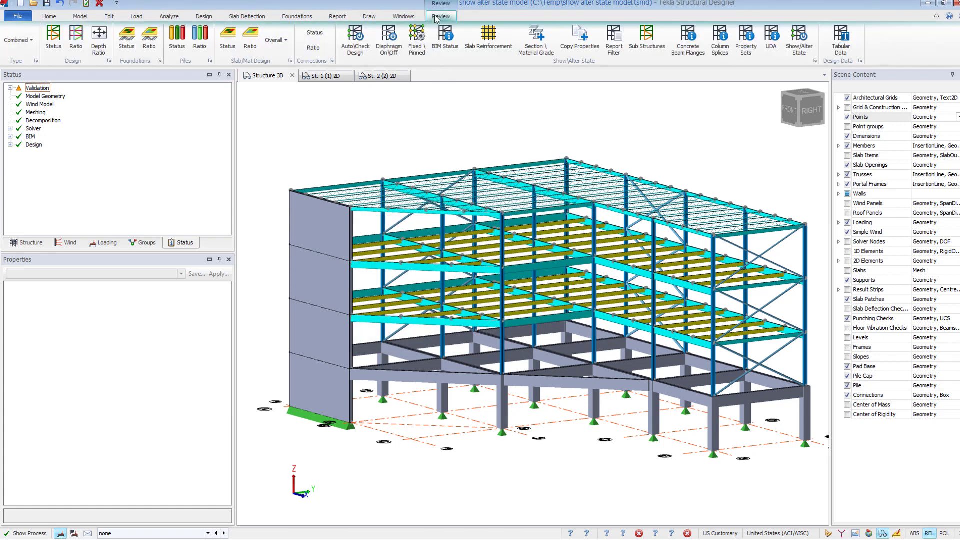
{"action": "left_click", "coordinate": [616, 50]}
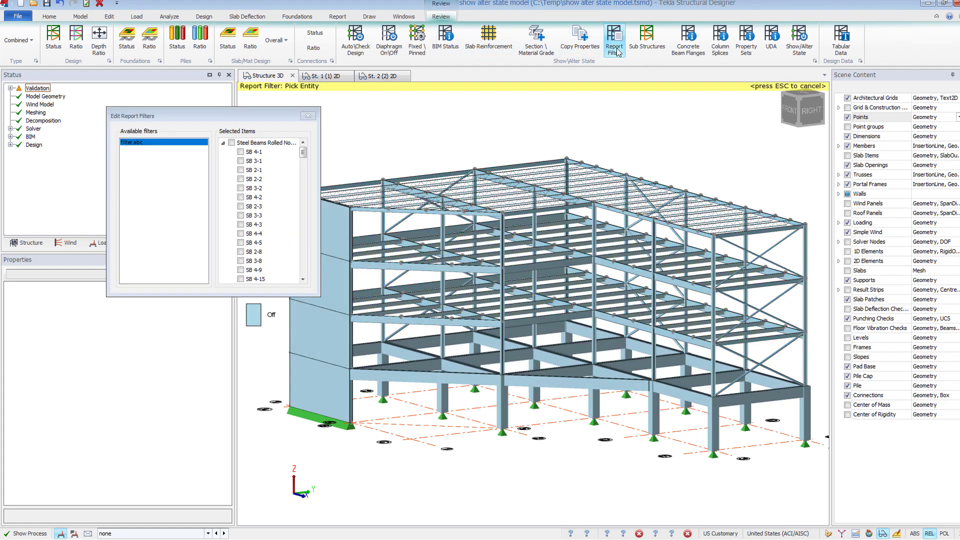
{"action": "left_click", "coordinate": [754, 238]}
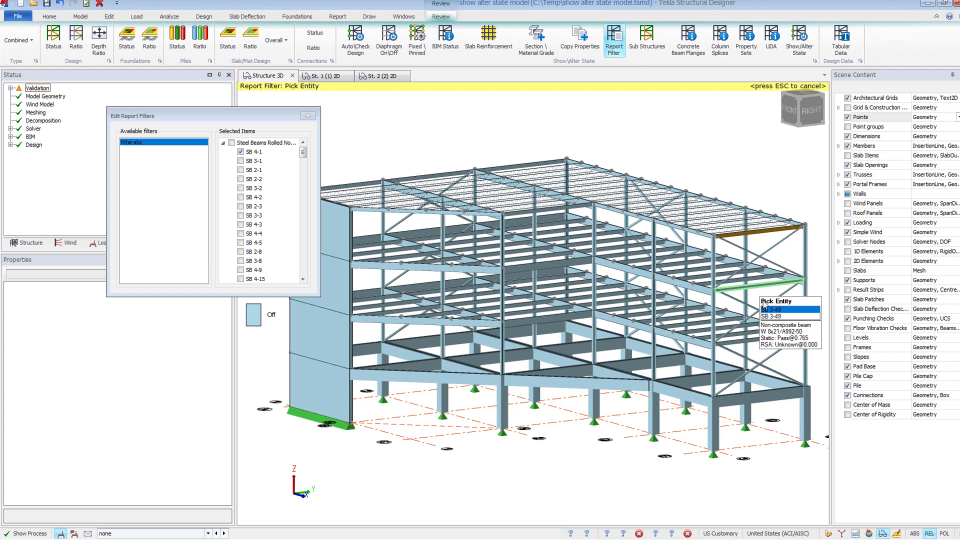
{"action": "left_click", "coordinate": [771, 338]}
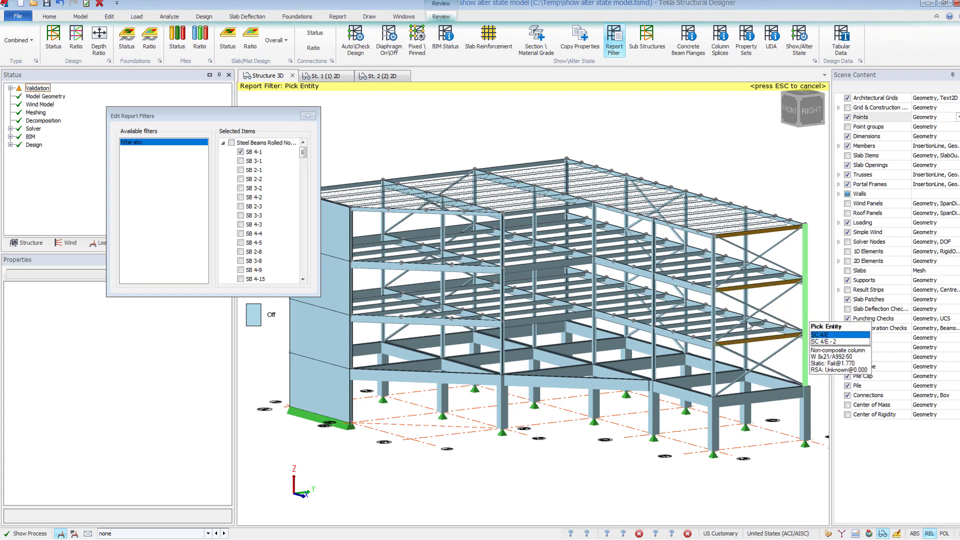
{"action": "left_click", "coordinate": [715, 307]}
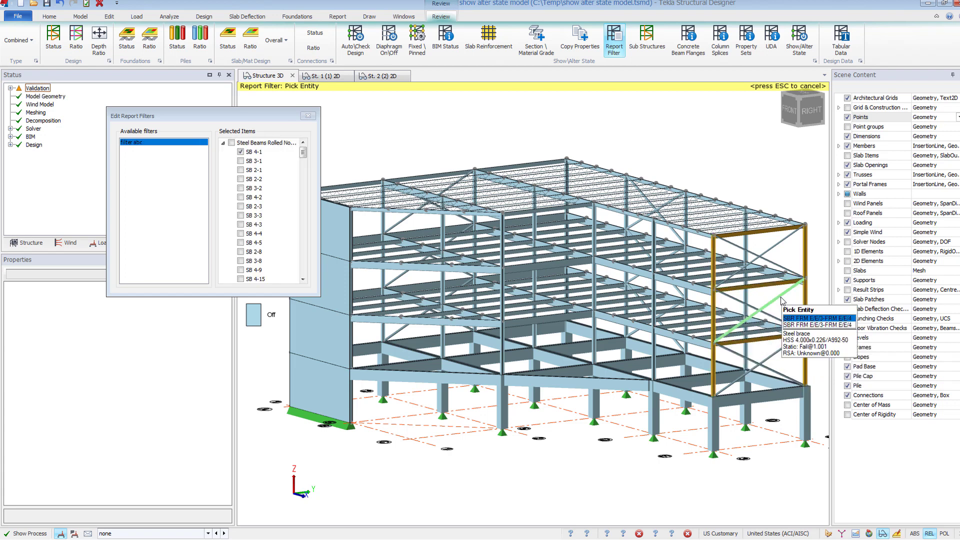
{"action": "left_click", "coordinate": [739, 305]}
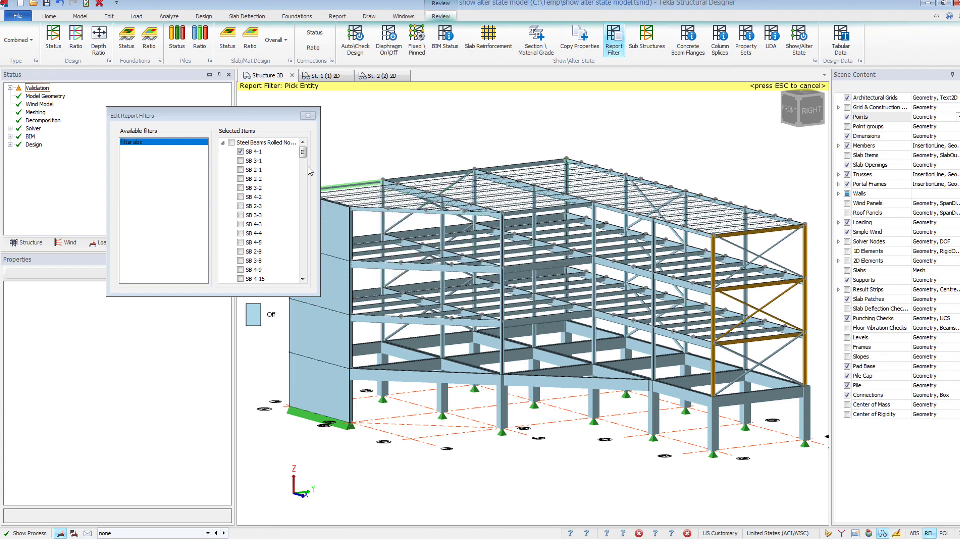
{"action": "left_click", "coordinate": [308, 116]}
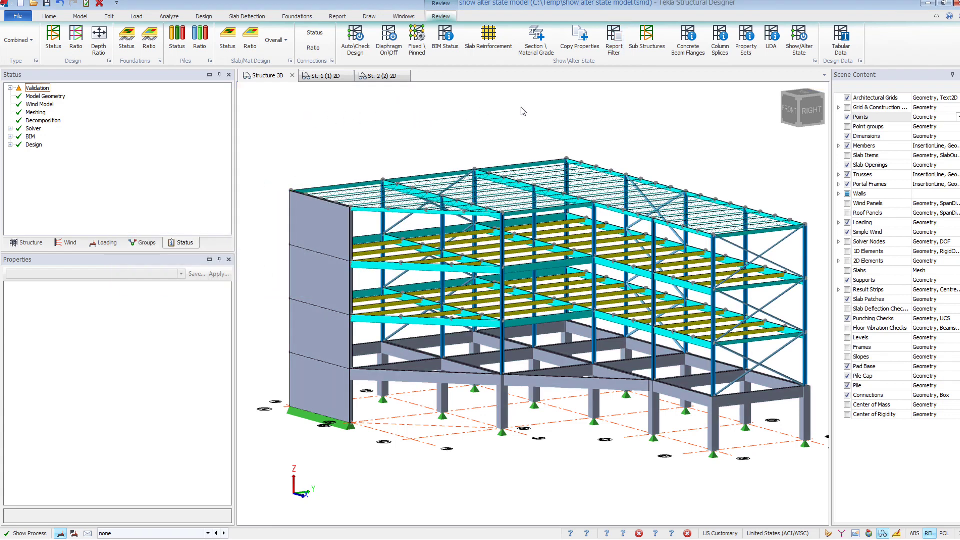
Create a new 'west wing' sub structure containing the right bay's members
{"action": "left_click", "coordinate": [652, 57]}
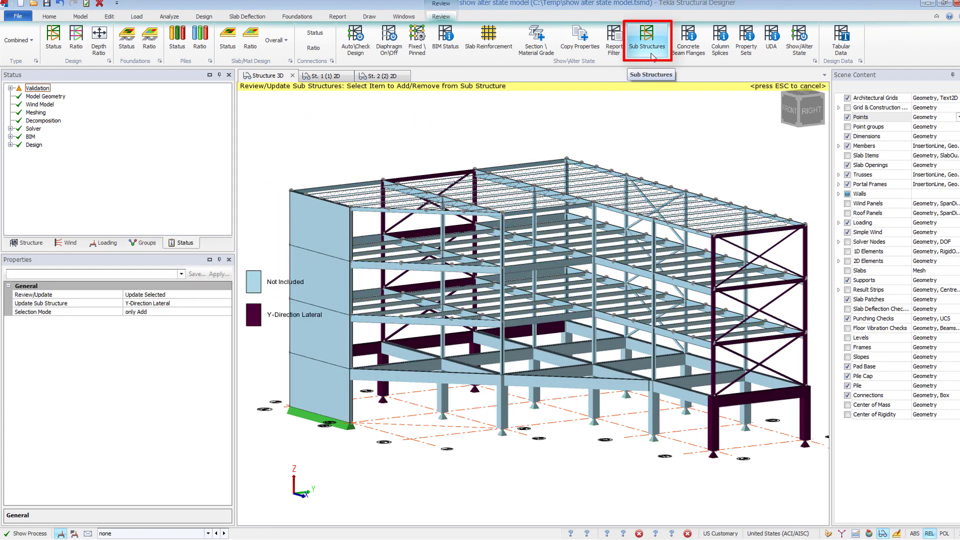
{"action": "left_click", "coordinate": [226, 303]}
{"action": "left_click", "coordinate": [227, 303]}
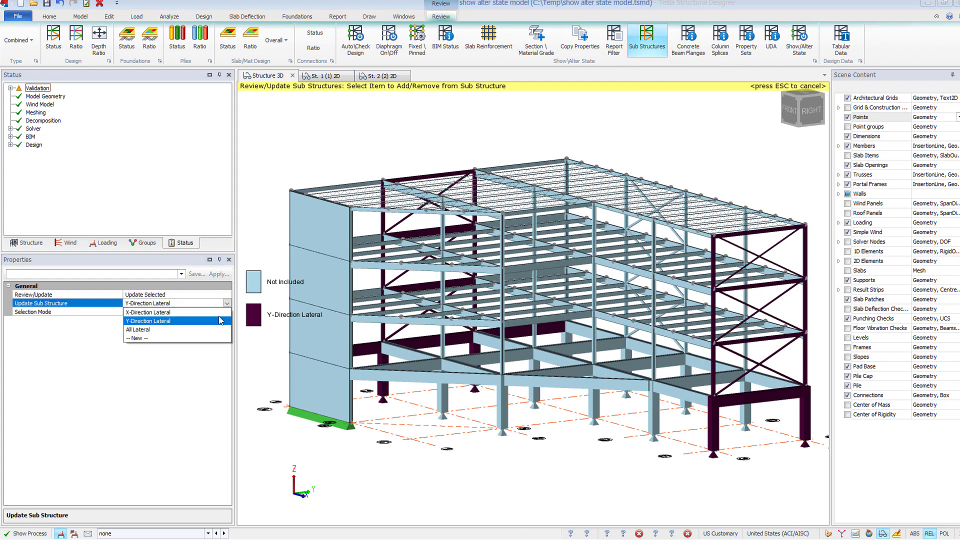
{"action": "left_click", "coordinate": [194, 338]}
{"action": "left_click", "coordinate": [84, 329]}
{"action": "type", "text": "west wing"}
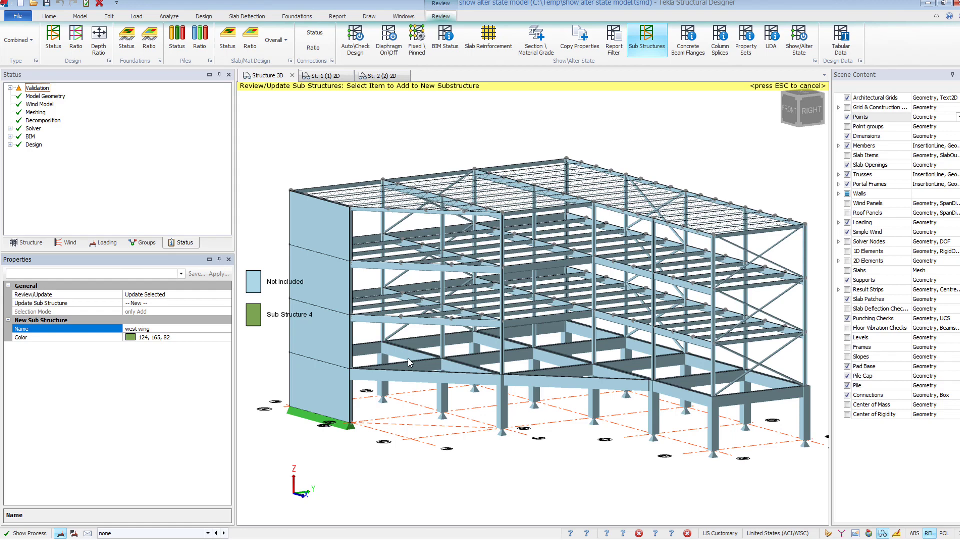
{"action": "middle_click_drag", "start_coordinate": [739, 193], "coordinate": [593, 198]}
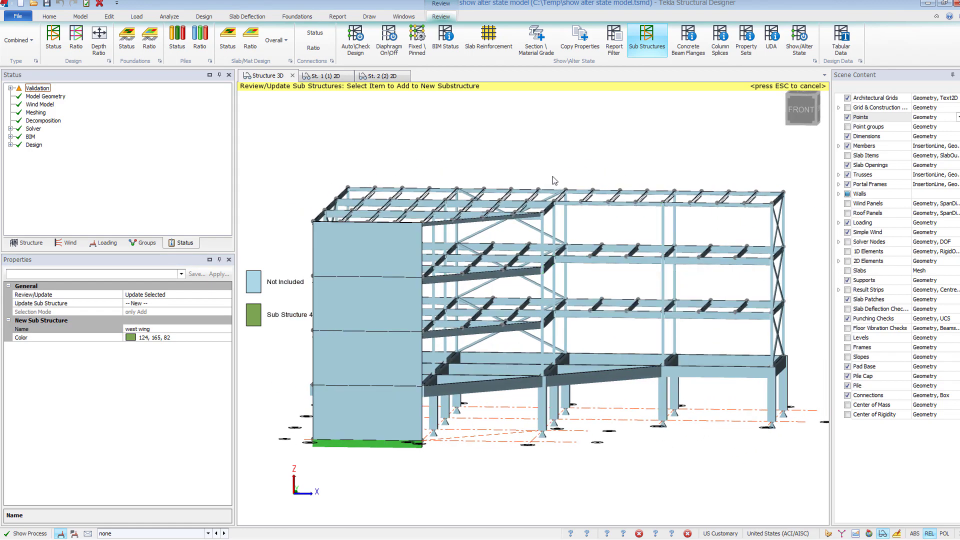
{"action": "left_click_drag", "start_coordinate": [553, 175], "coordinate": [808, 454]}
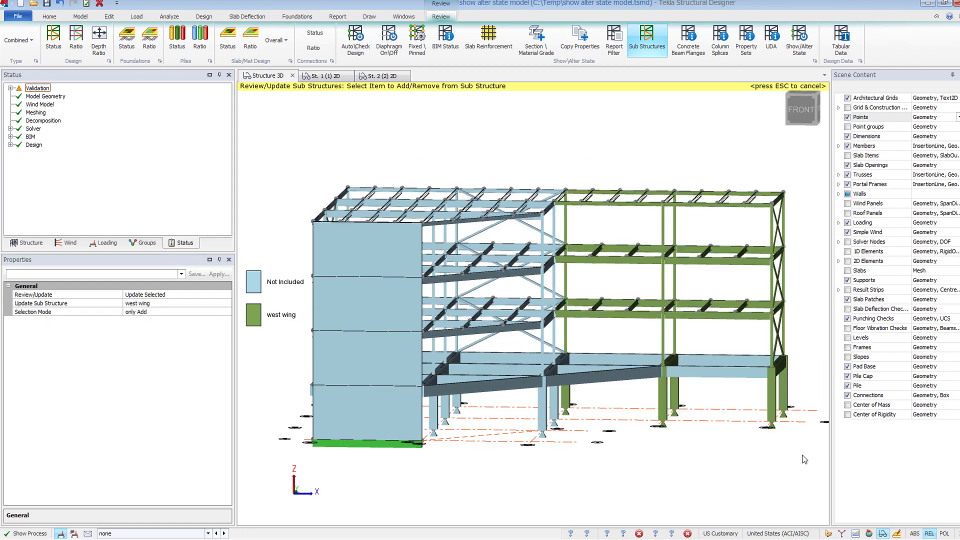
{"action": "middle_click_drag", "start_coordinate": [804, 459], "coordinate": [602, 492]}
{"action": "scroll", "coordinate": [596, 476], "scroll_direction": "down", "scroll_amount": 2}
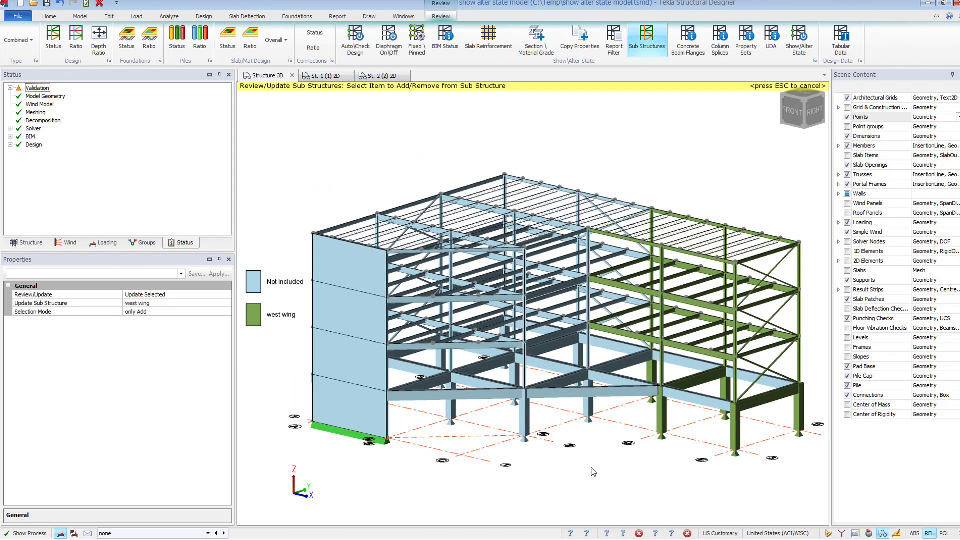
Colour the model by membership of the All Lateral sub structure
{"action": "left_click", "coordinate": [227, 303]}
{"action": "left_click", "coordinate": [227, 303]}
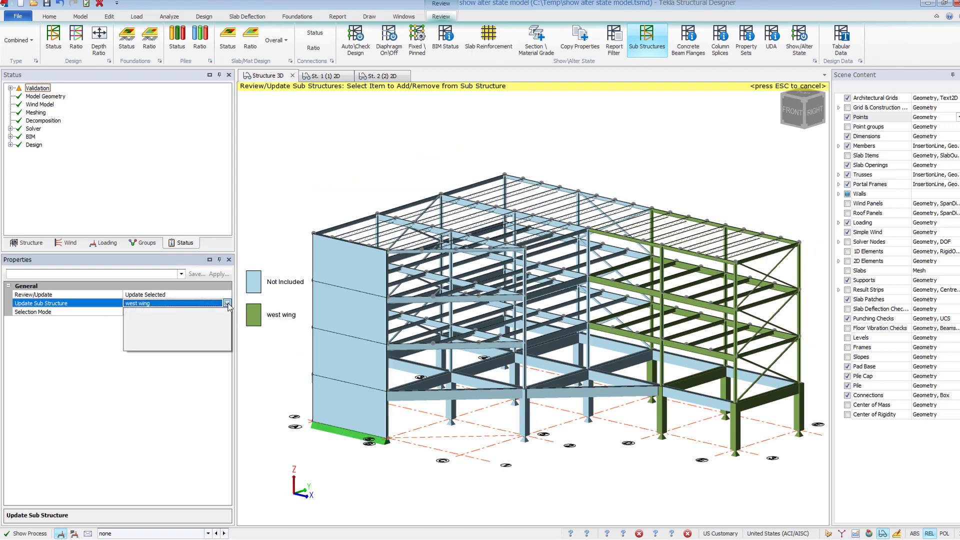
{"action": "left_click", "coordinate": [161, 331]}
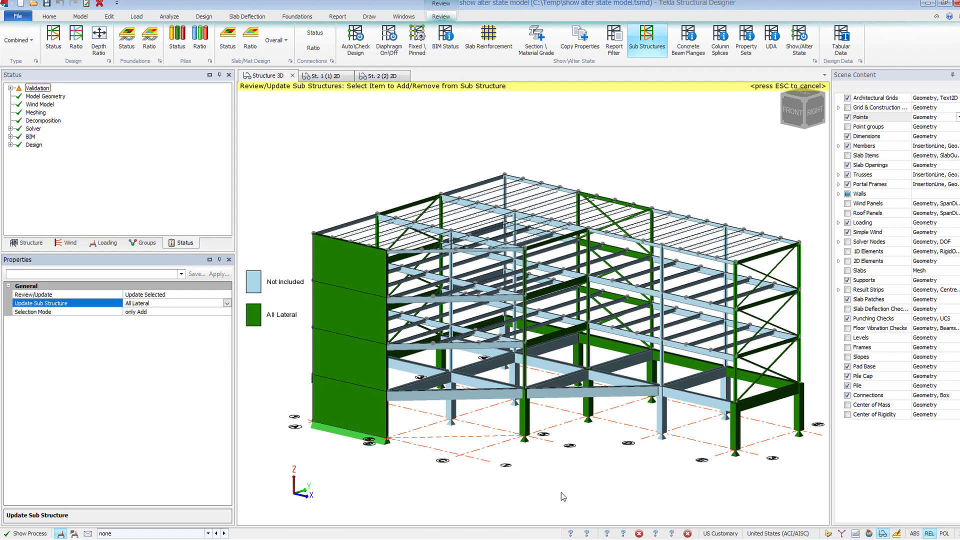
{"action": "middle_click_drag", "start_coordinate": [561, 492], "coordinate": [584, 493]}
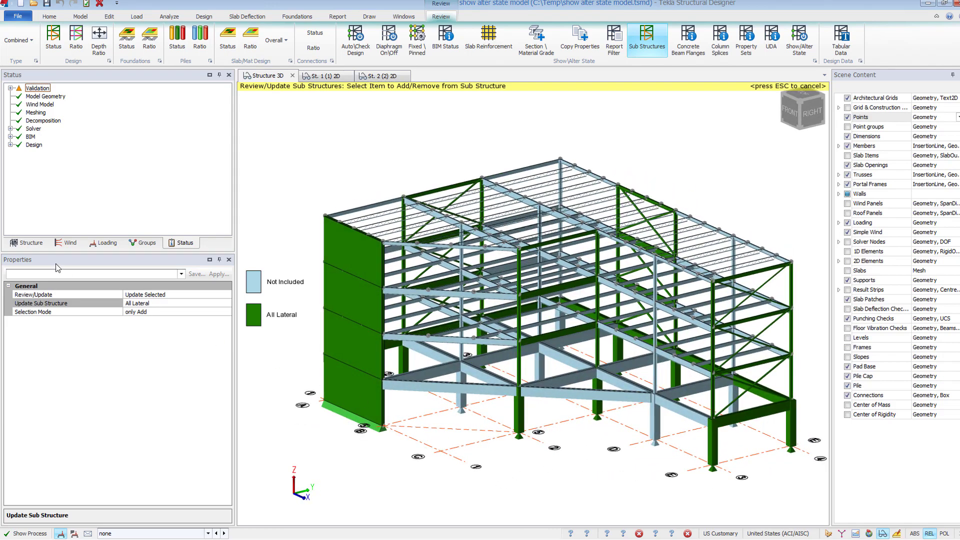
{"action": "left_click", "coordinate": [29, 243]}
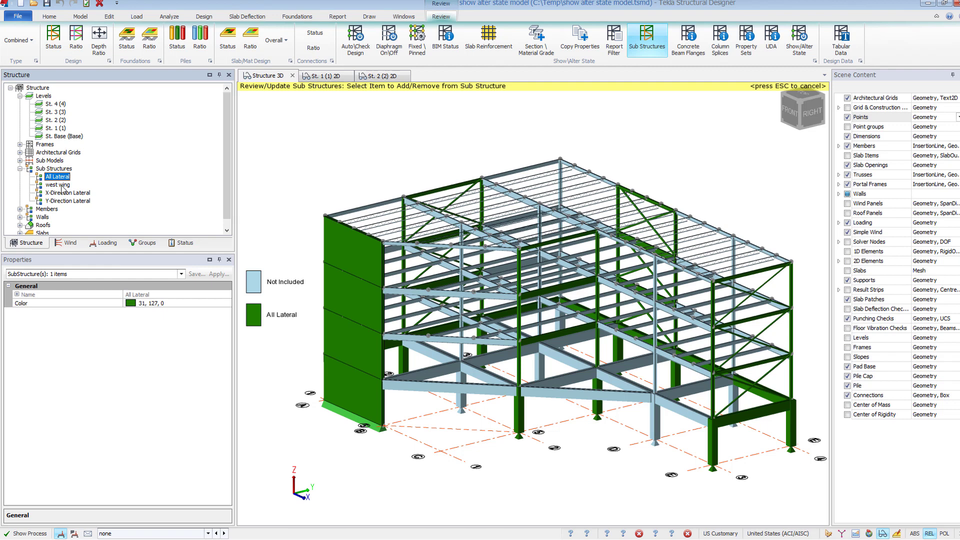
Open All Lateral in its own view, orbit it, and inspect its context menu
{"action": "double_click", "coordinate": [60, 178]}
{"action": "middle_click_drag", "start_coordinate": [622, 390], "coordinate": [374, 358]}
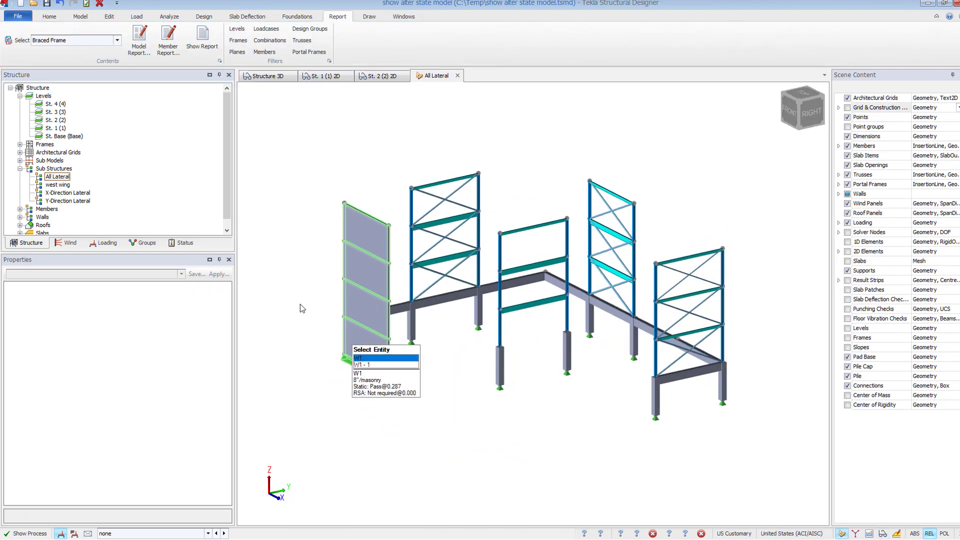
{"action": "right_click", "coordinate": [66, 177]}
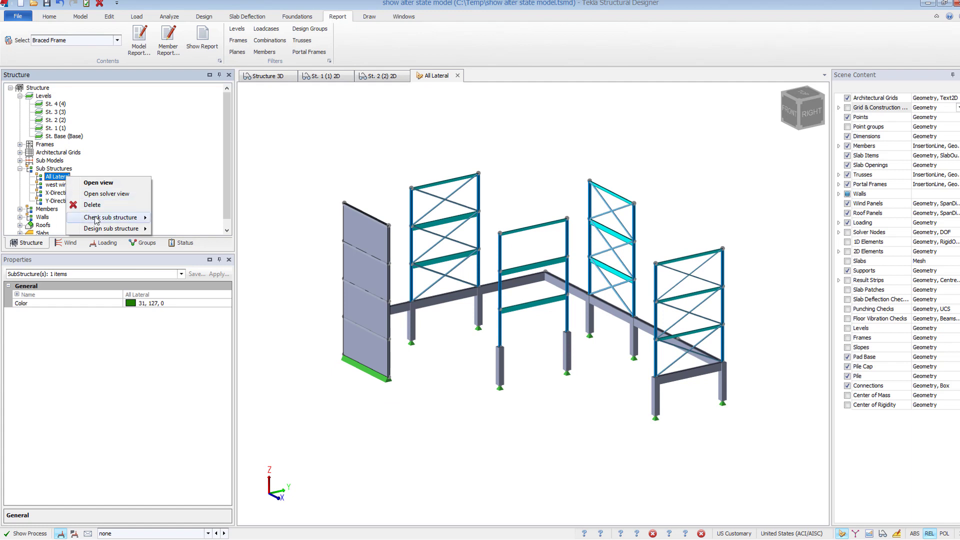
{"action": "mouse_move", "coordinate": [98, 232]}
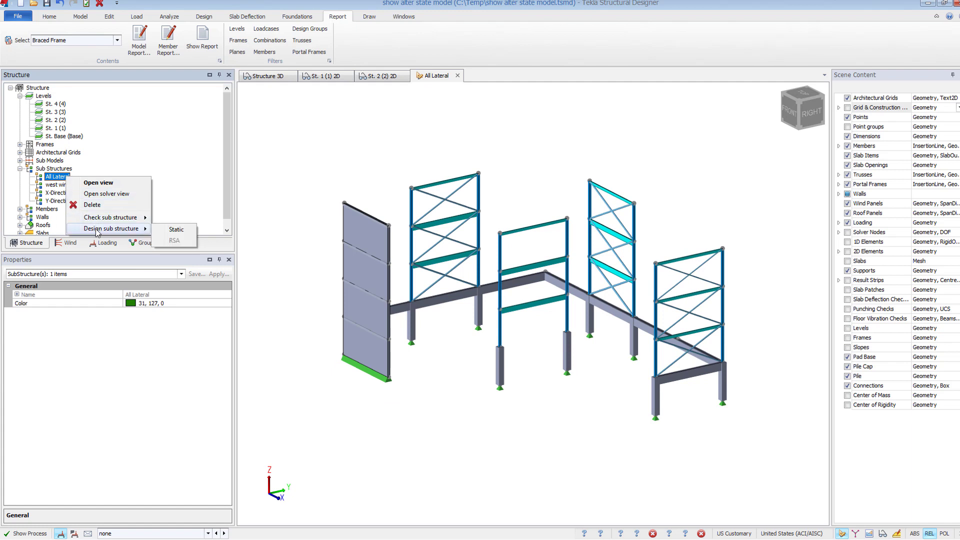
{"action": "left_click", "coordinate": [281, 199]}
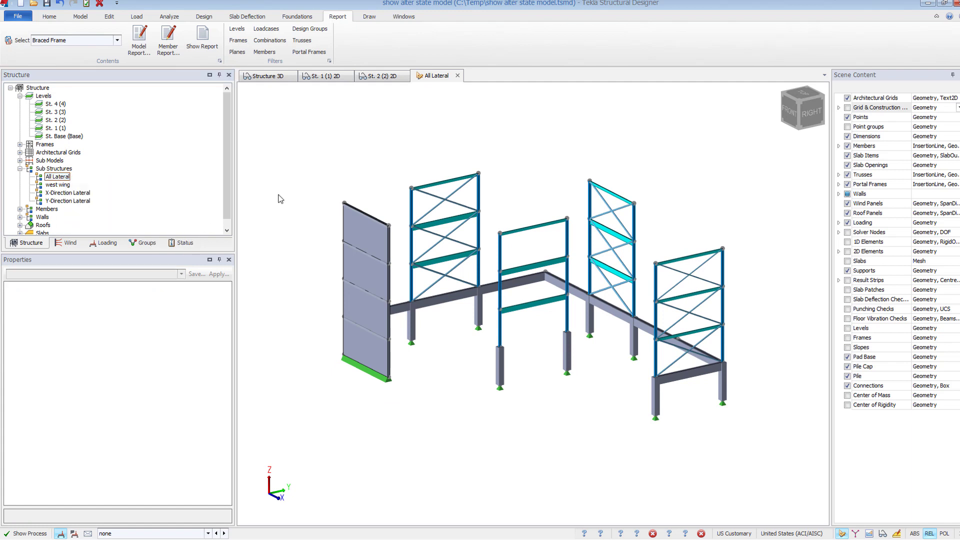
Return to the full 3D view and colour members by Member Type UDA in Review mode
{"action": "left_click", "coordinate": [270, 76]}
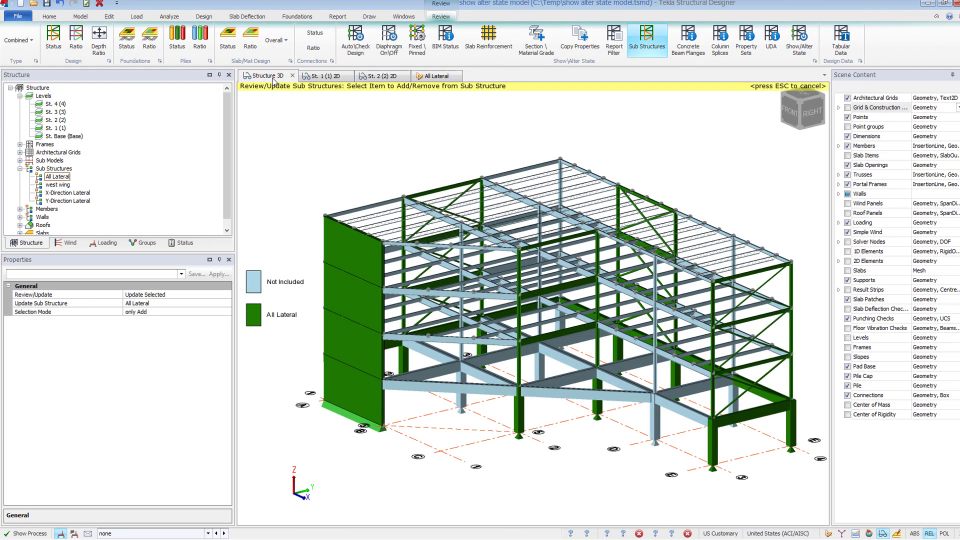
{"action": "left_click", "coordinate": [772, 47]}
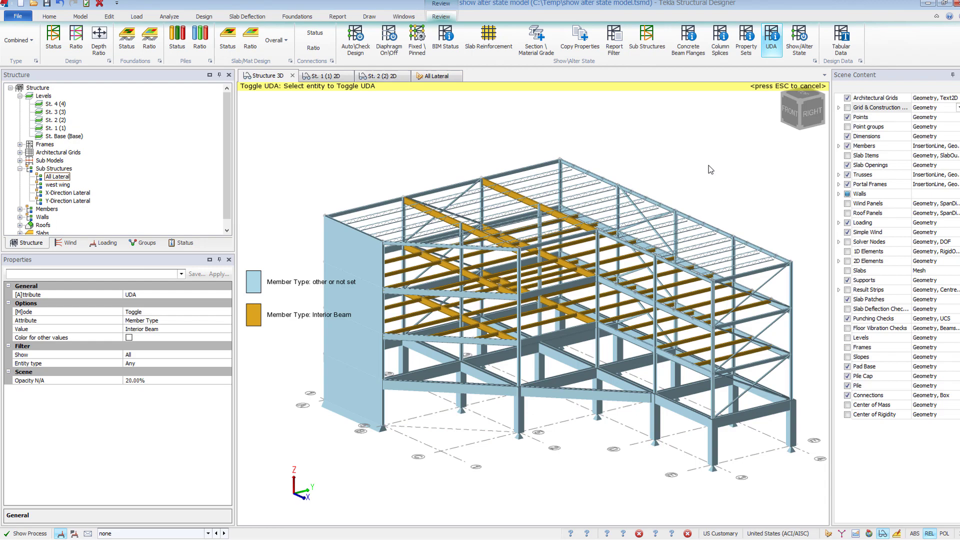
{"action": "middle_click_drag", "start_coordinate": [711, 170], "coordinate": [697, 156], "text": "shift"}
{"action": "left_click", "coordinate": [185, 311]}
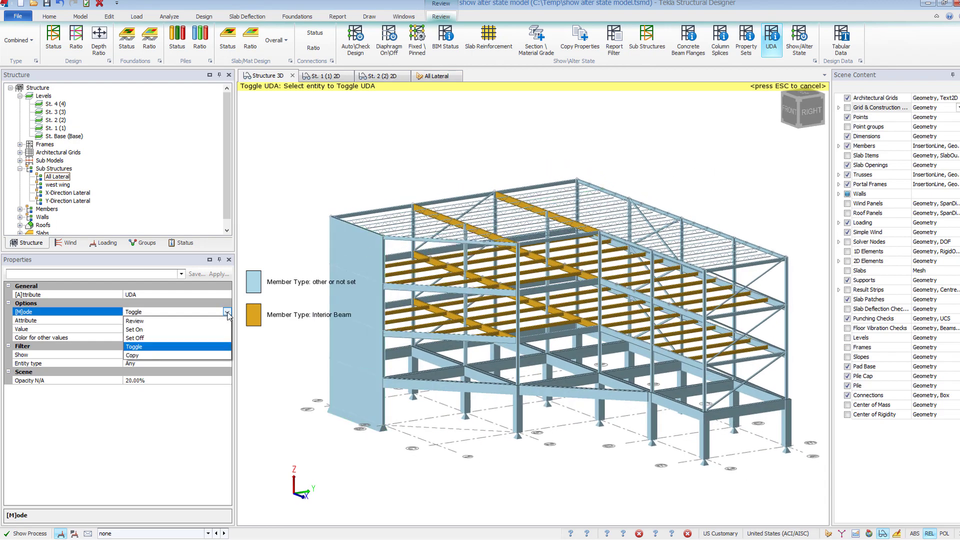
{"action": "left_click", "coordinate": [181, 324]}
{"action": "middle_click_drag", "start_coordinate": [479, 134], "coordinate": [422, 151], "text": "shift"}
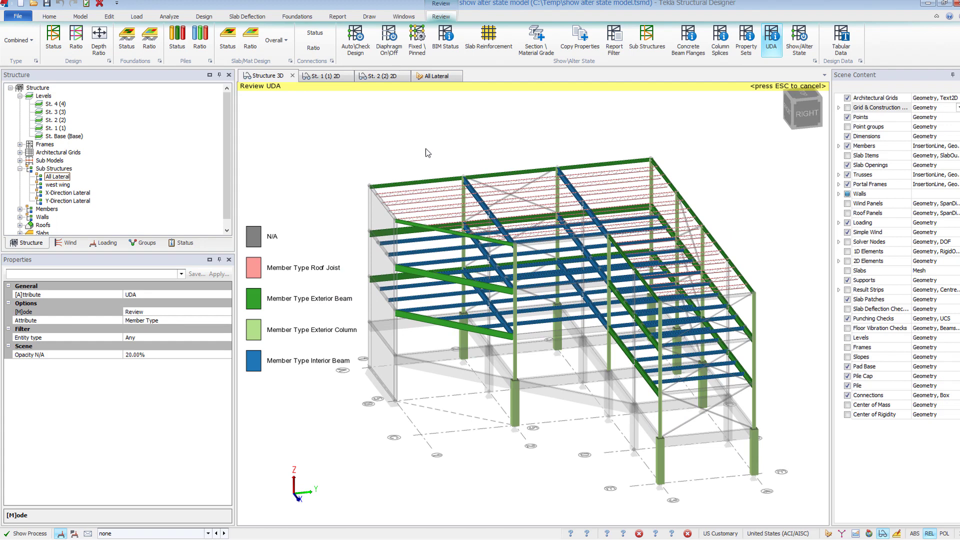
Start Show/Alter State and colour members by their Gravity only attribute
{"action": "left_click", "coordinate": [799, 40]}
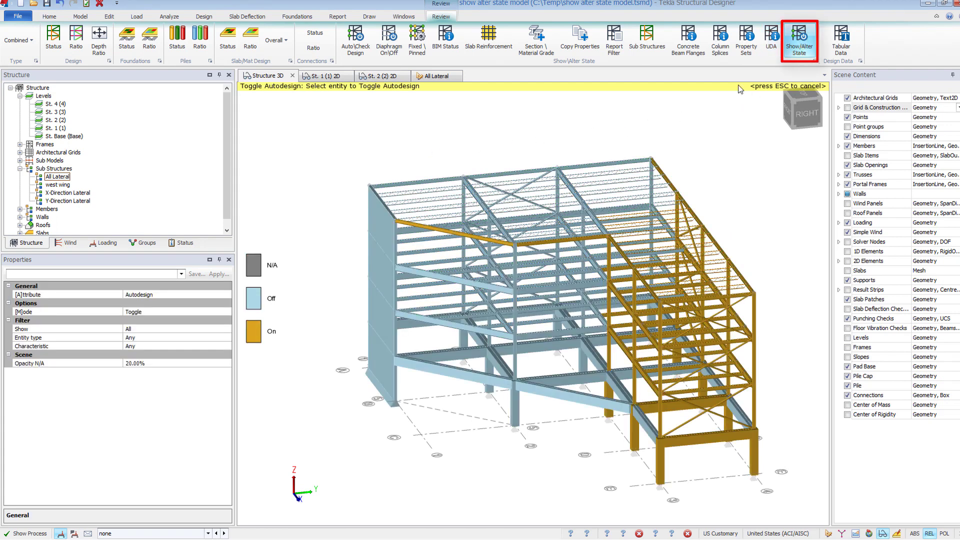
{"action": "left_click", "coordinate": [202, 295]}
{"action": "left_click", "coordinate": [227, 295]}
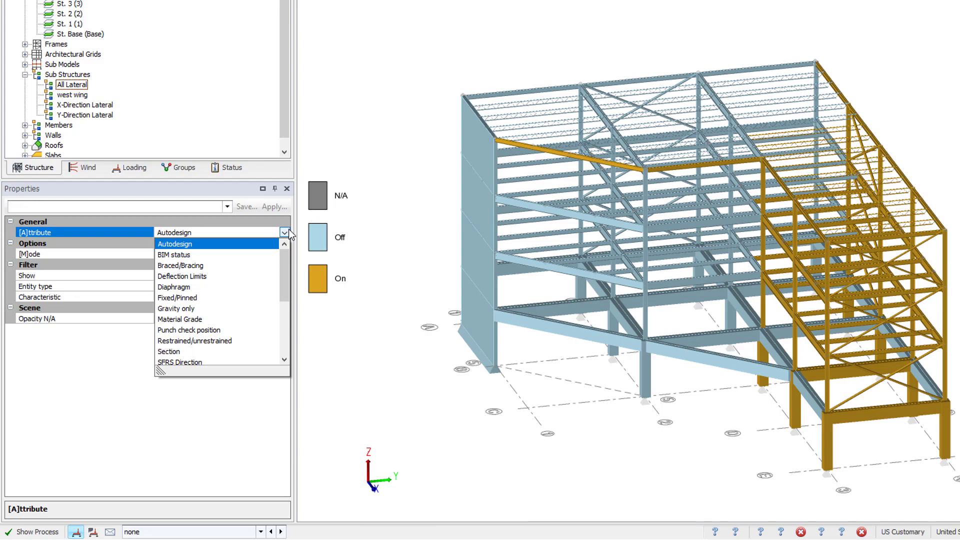
{"action": "left_click", "coordinate": [250, 309]}
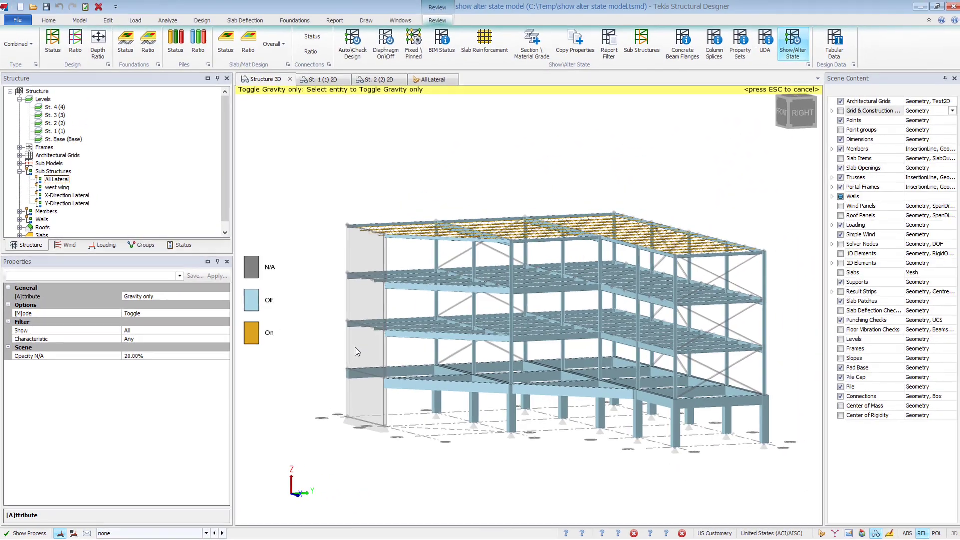
Zoom in and set the secondary beams in two bays to Gravity only
{"action": "middle_click_drag", "start_coordinate": [355, 347], "coordinate": [375, 235]}
{"action": "scroll", "coordinate": [377, 231], "scroll_direction": "up", "scroll_amount": 5}
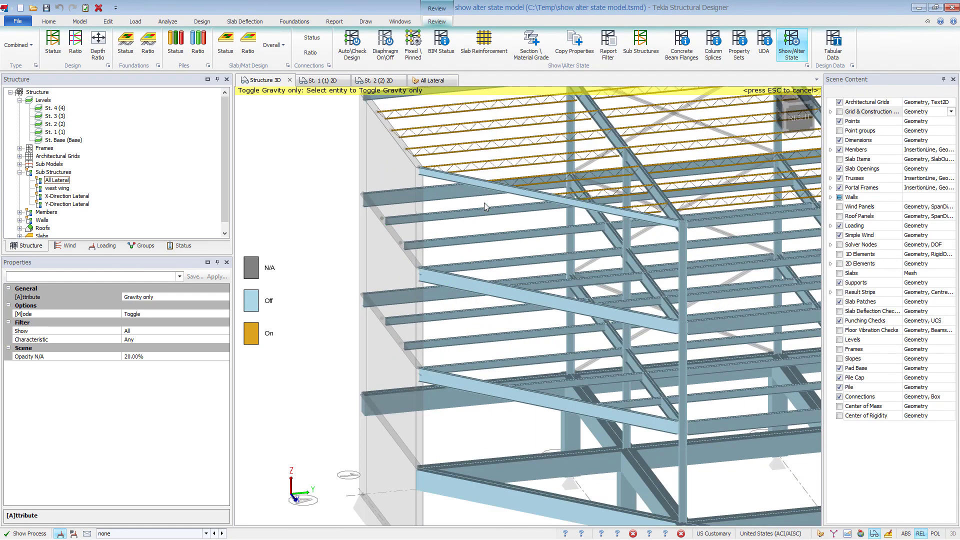
{"action": "left_click", "coordinate": [537, 257]}
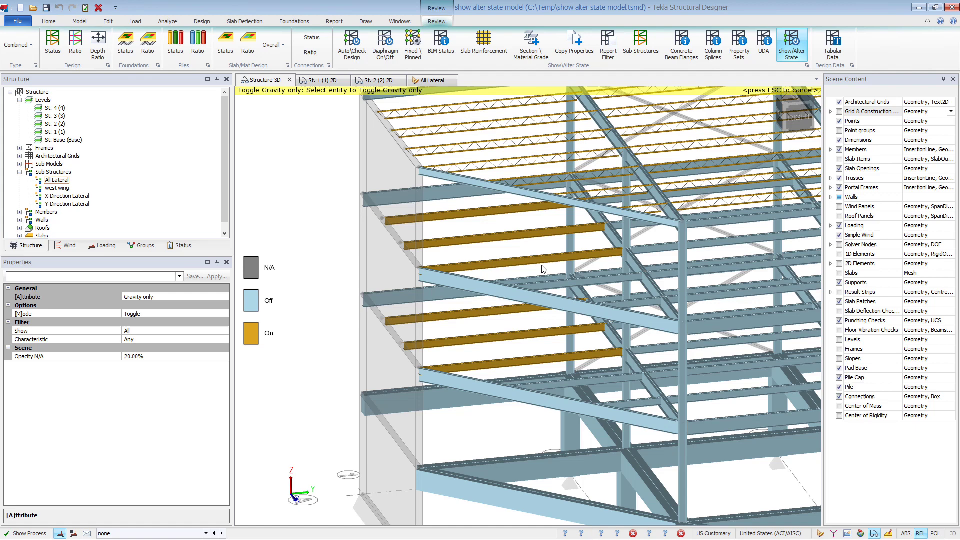
Zoom back out and open the Attribute list, scrolling toward SFRS Type
{"action": "scroll", "coordinate": [500, 385], "scroll_direction": "down", "scroll_amount": 3}
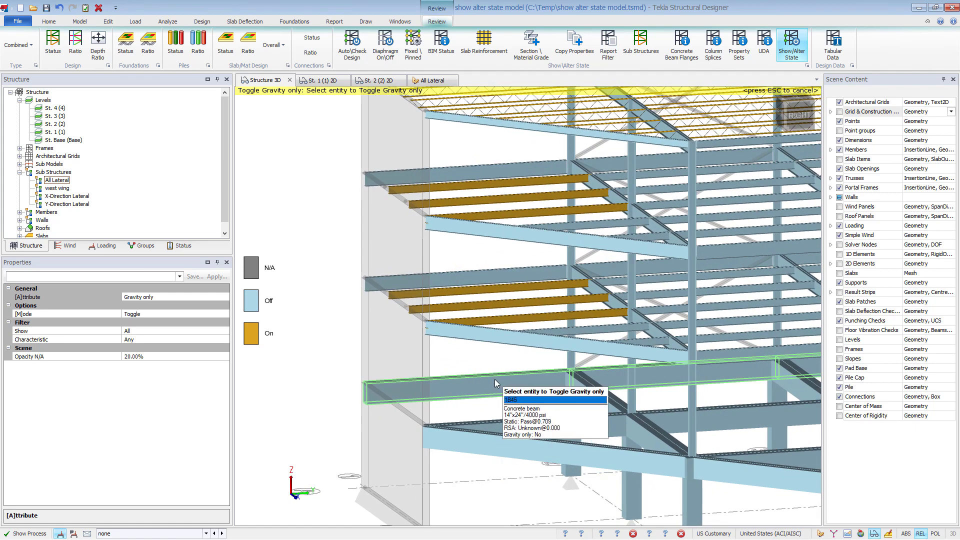
{"action": "scroll", "coordinate": [531, 381], "scroll_direction": "down", "scroll_amount": 3}
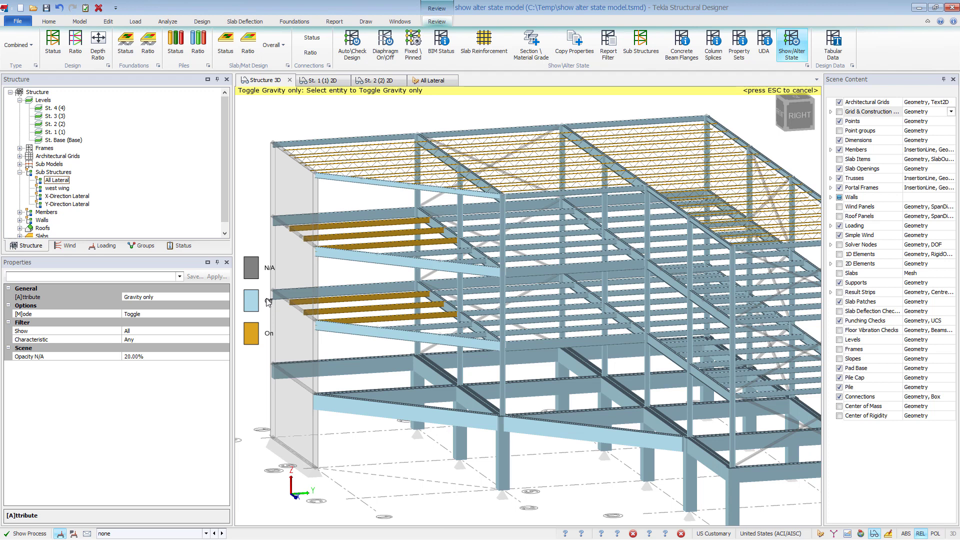
{"action": "left_click", "coordinate": [226, 297]}
{"action": "left_click", "coordinate": [225, 297]}
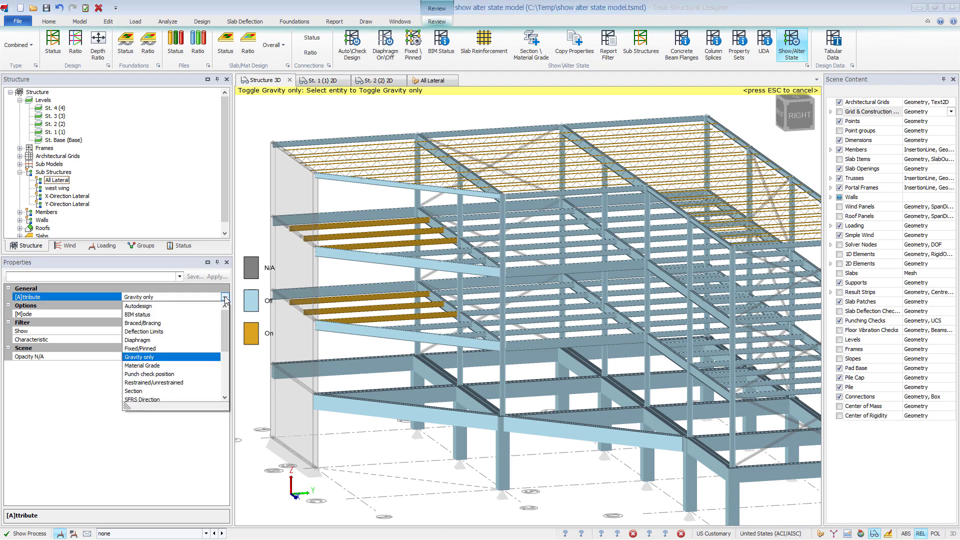
{"action": "left_click_drag", "start_coordinate": [226, 322], "coordinate": [226, 338]}
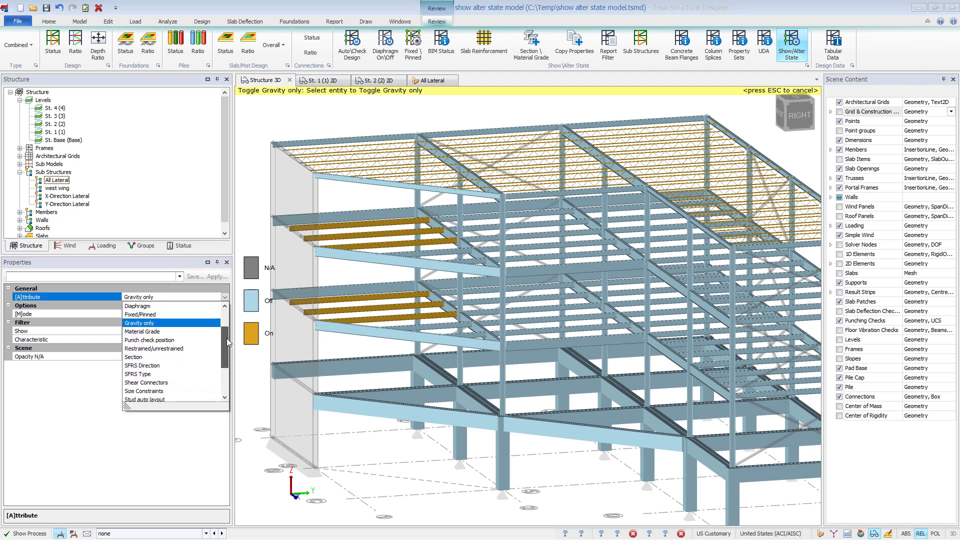
Colour by SFRS Type and switch to Update mode with Special moment frame selected
{"action": "left_click", "coordinate": [143, 375]}
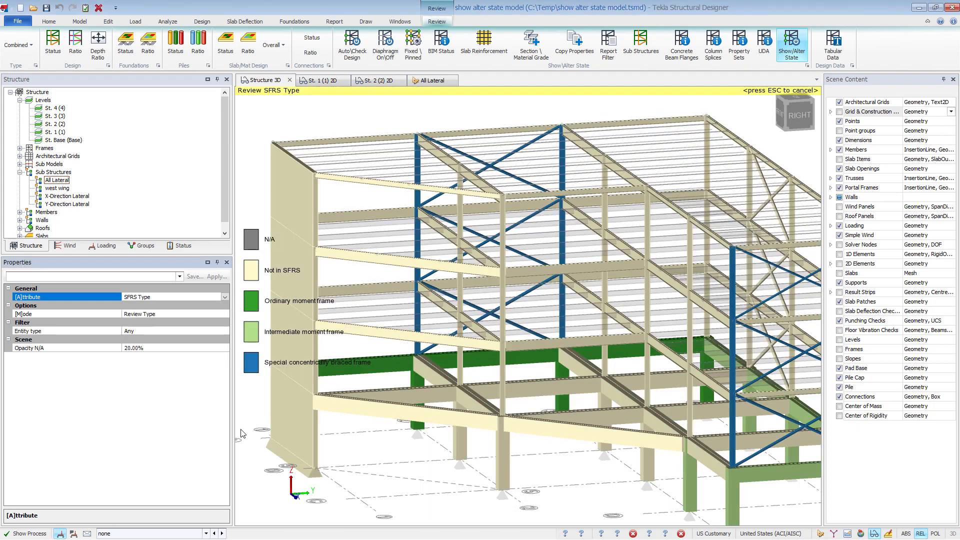
{"action": "middle_click_drag", "start_coordinate": [395, 463], "coordinate": [461, 450]}
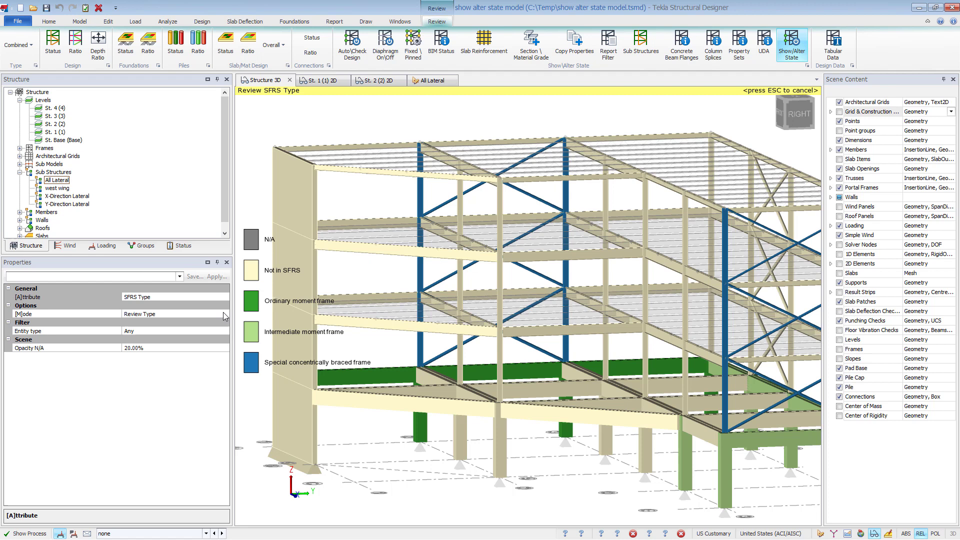
{"action": "left_click", "coordinate": [223, 312]}
{"action": "left_click", "coordinate": [225, 314]}
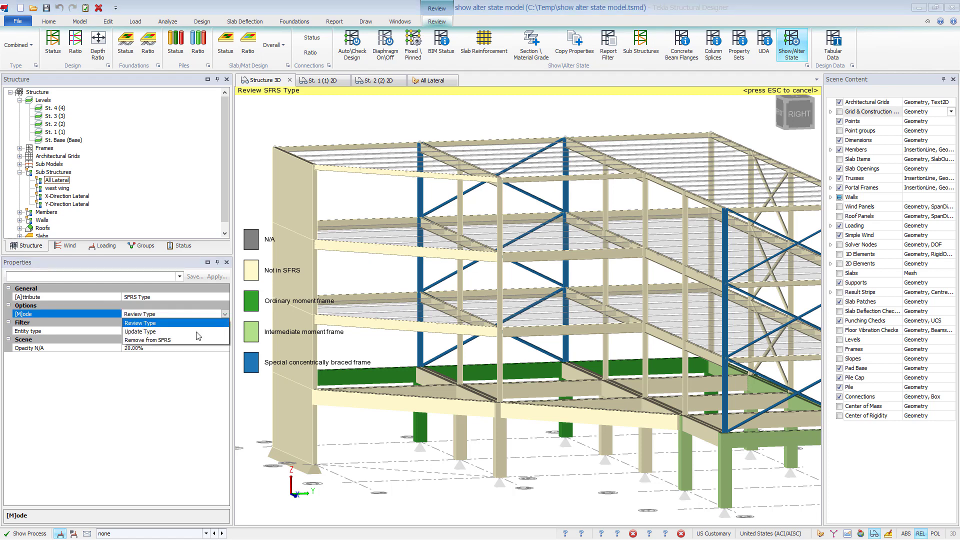
{"action": "left_click", "coordinate": [198, 332]}
{"action": "left_click", "coordinate": [225, 322]}
{"action": "left_click", "coordinate": [226, 323]}
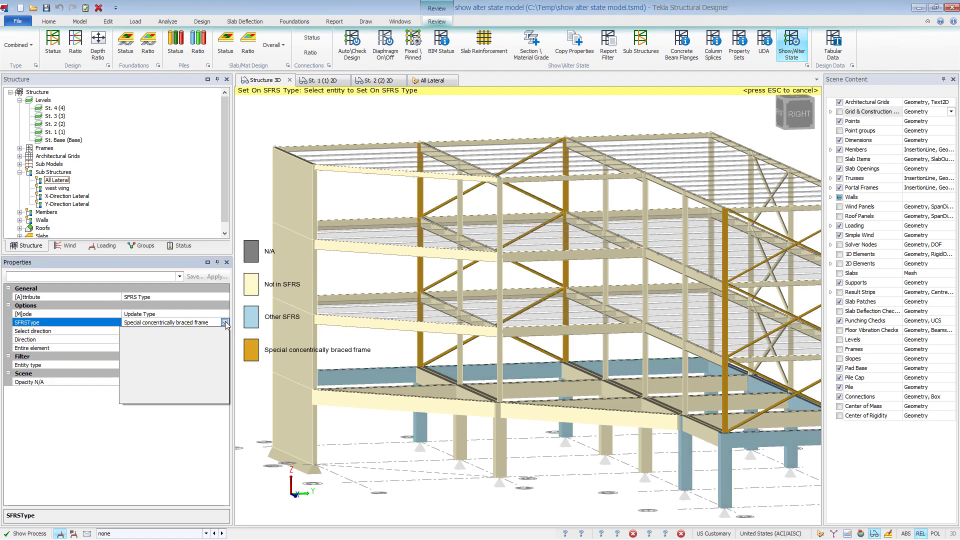
{"action": "left_click", "coordinate": [150, 357]}
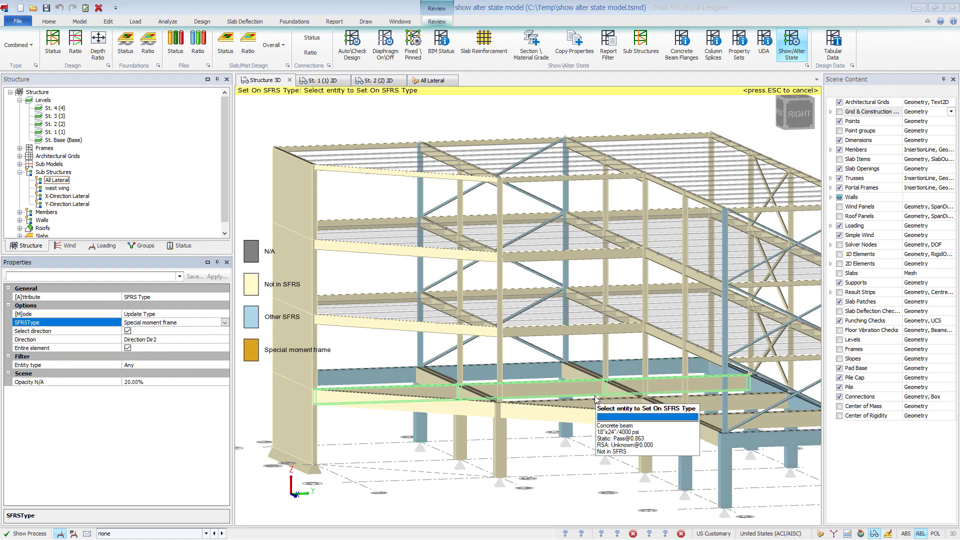
Assign Special moment frame to two columns and their top beam, then return to Review Type
{"action": "left_click", "coordinate": [499, 351]}
{"action": "left_click", "coordinate": [644, 342]}
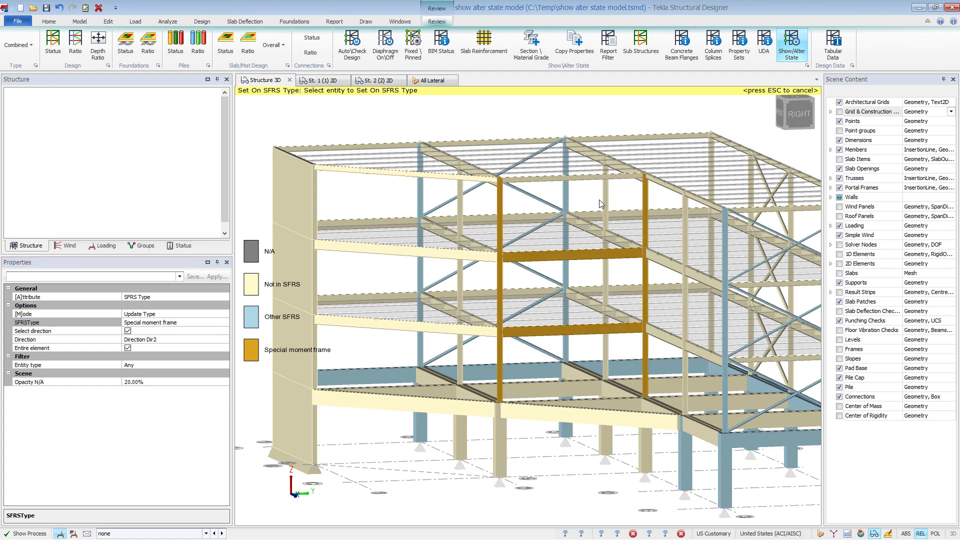
{"action": "left_click", "coordinate": [595, 176]}
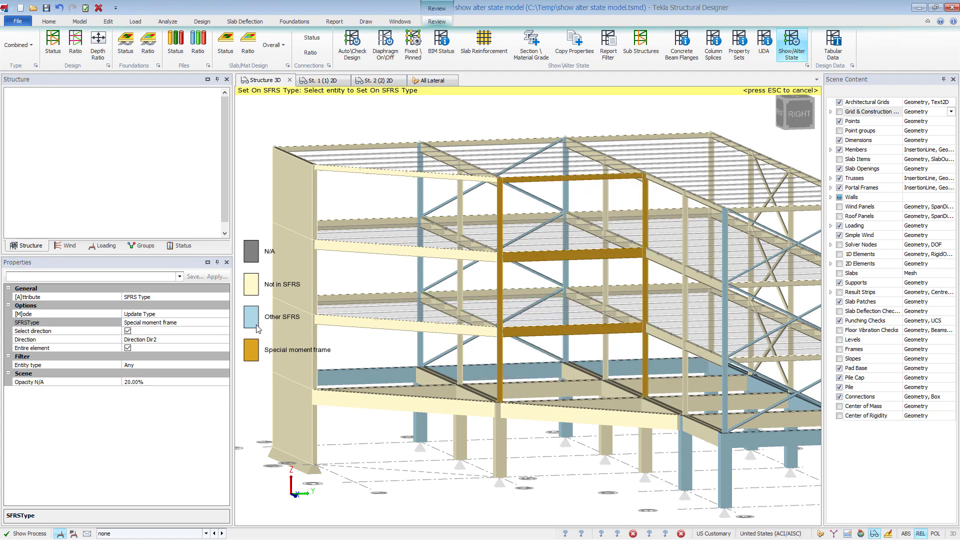
{"action": "left_click", "coordinate": [229, 314]}
{"action": "left_click", "coordinate": [225, 314]}
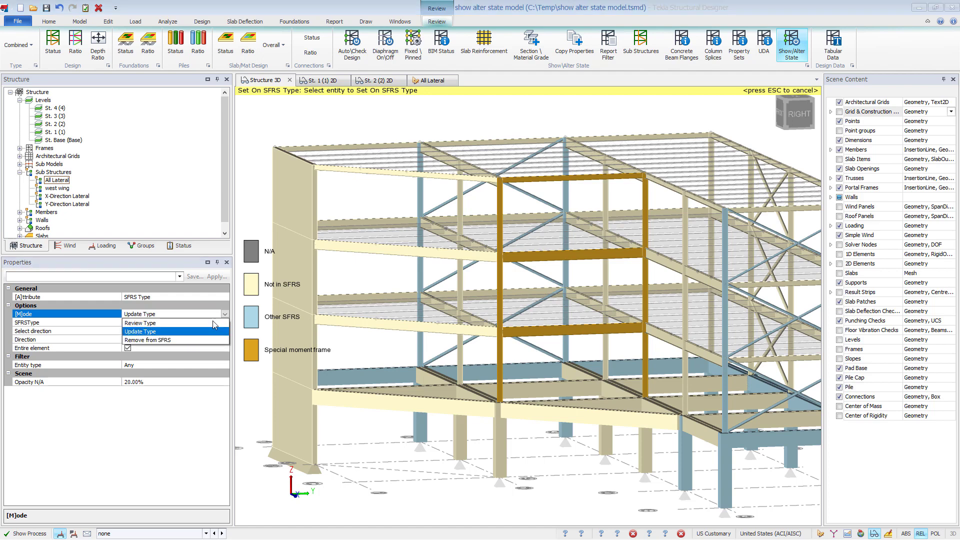
{"action": "left_click", "coordinate": [165, 331]}
{"action": "scroll", "coordinate": [496, 445], "scroll_direction": "down", "scroll_amount": 3}
{"action": "middle_click_drag", "start_coordinate": [496, 445], "coordinate": [479, 394], "text": "shift"}
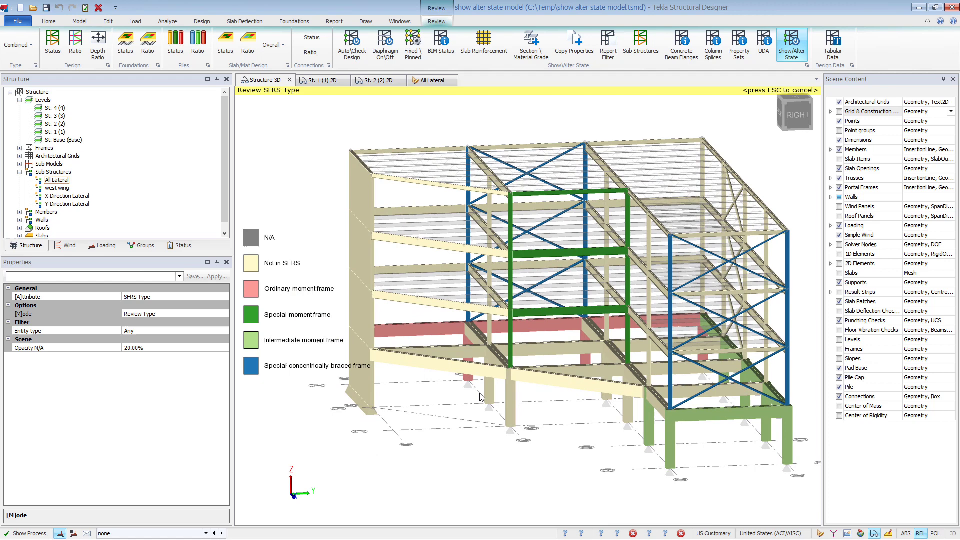
{"action": "left_click", "coordinate": [225, 297]}
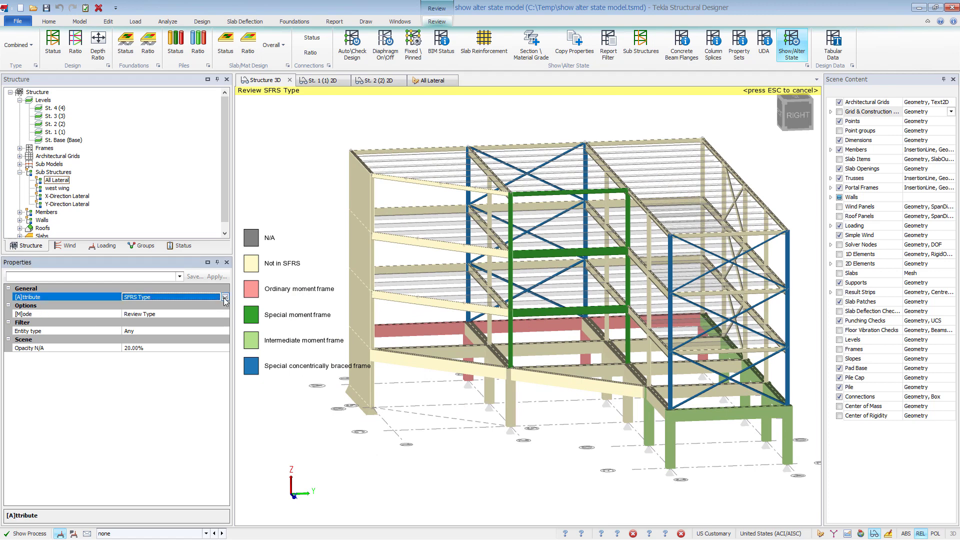
Colour the members by their Wind drift check attribute
{"action": "left_click", "coordinate": [225, 297]}
{"action": "left_click_drag", "start_coordinate": [226, 334], "coordinate": [221, 365]}
{"action": "left_click", "coordinate": [148, 392]}
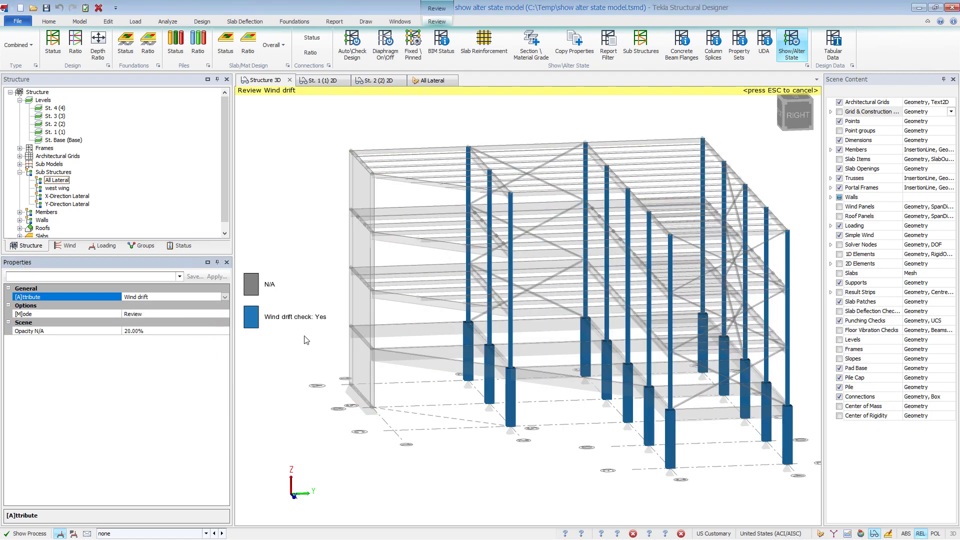
{"action": "middle_click_drag", "start_coordinate": [340, 356], "coordinate": [353, 337]}
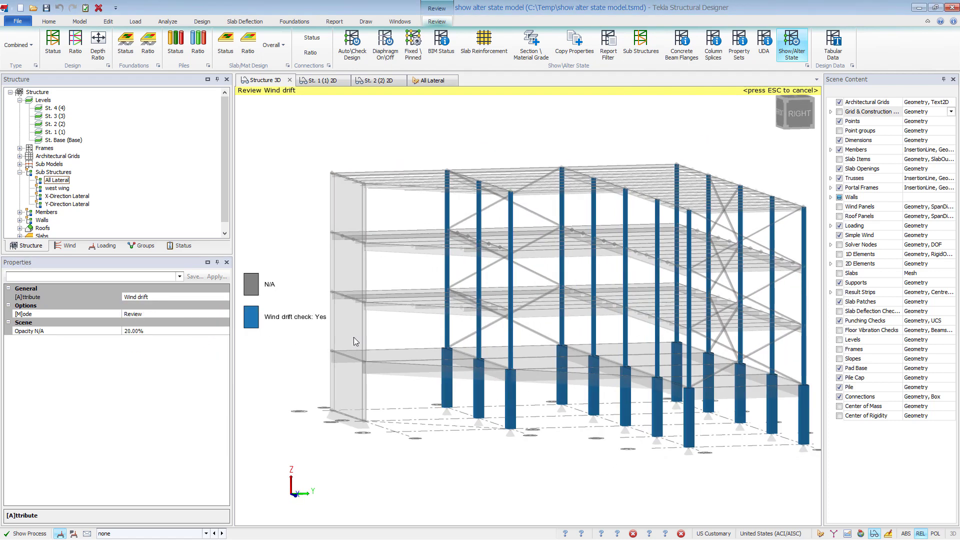
Set the wind drift mode to Set On and switch the check on for two columns
{"action": "left_click", "coordinate": [200, 314]}
{"action": "left_click", "coordinate": [200, 313]}
{"action": "left_click", "coordinate": [152, 332]}
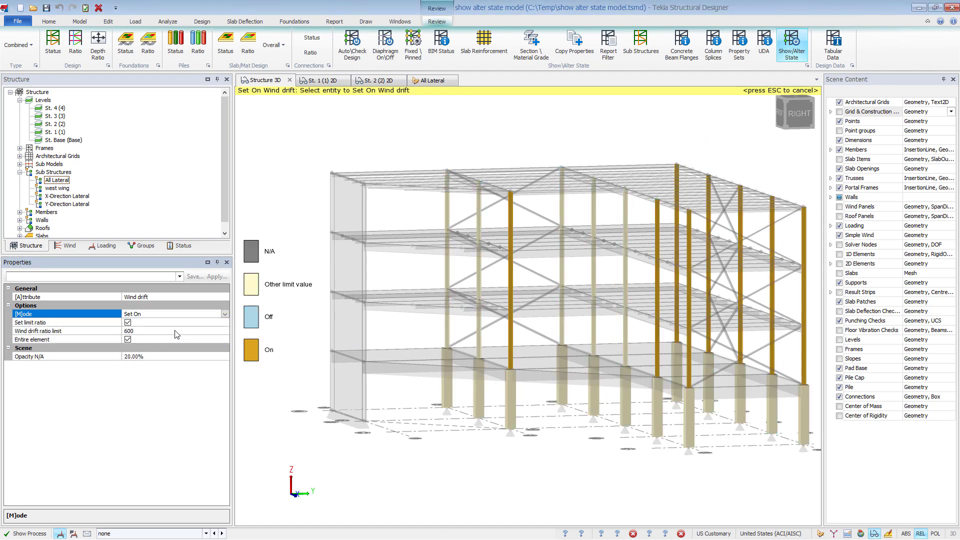
{"action": "middle_click_drag", "start_coordinate": [327, 381], "coordinate": [363, 352]}
{"action": "left_click", "coordinate": [426, 260]}
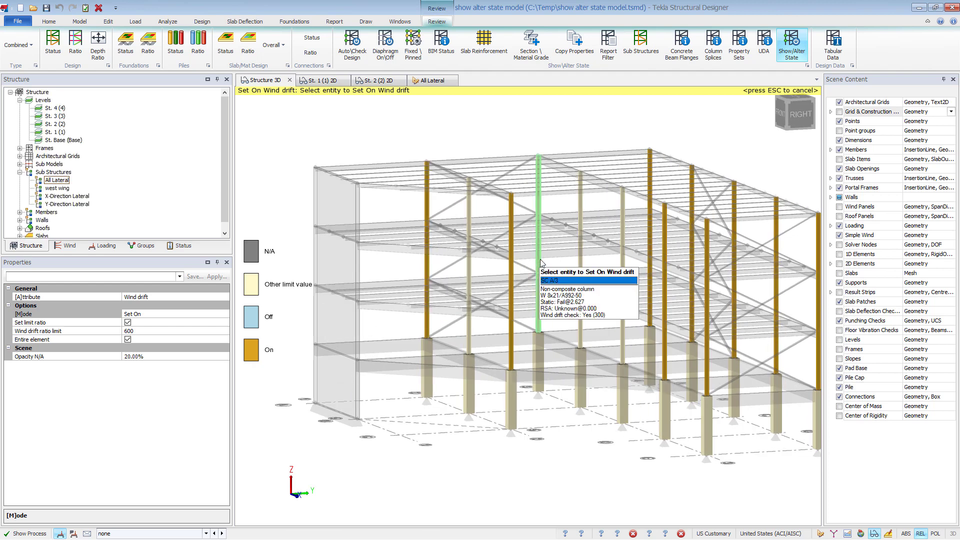
{"action": "left_click", "coordinate": [538, 264]}
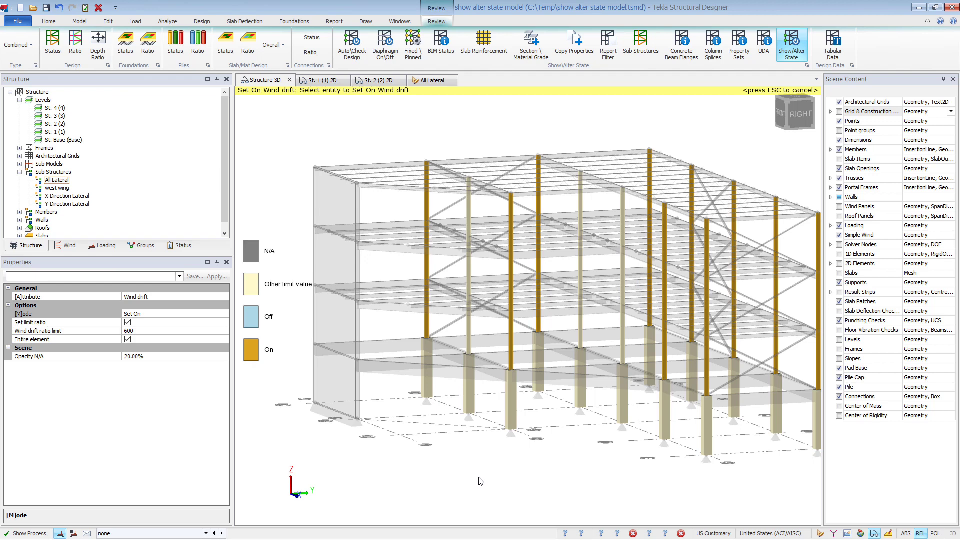
Close the Attribute list leaving Wind drift, then press Esc to exit Show/Alter State
{"action": "left_click", "coordinate": [217, 301]}
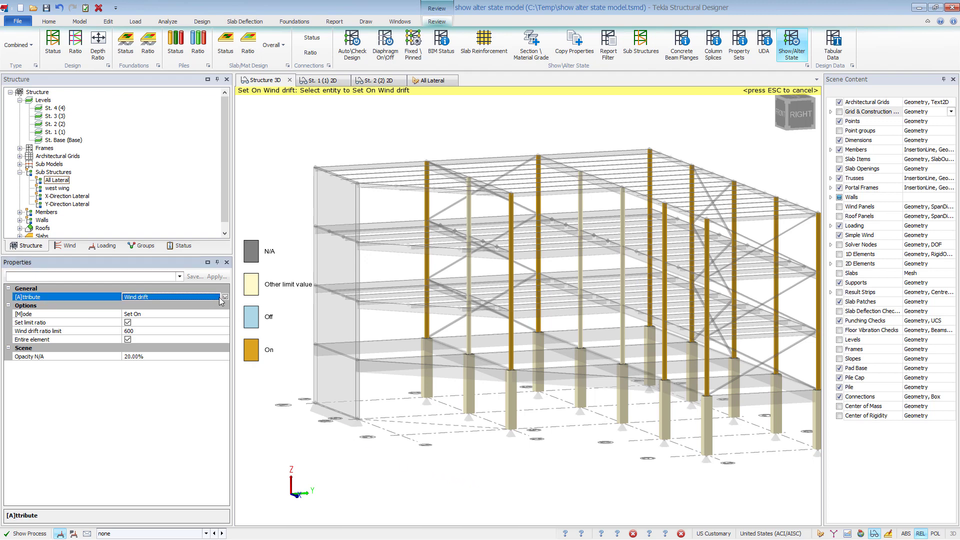
{"action": "left_click", "coordinate": [224, 297]}
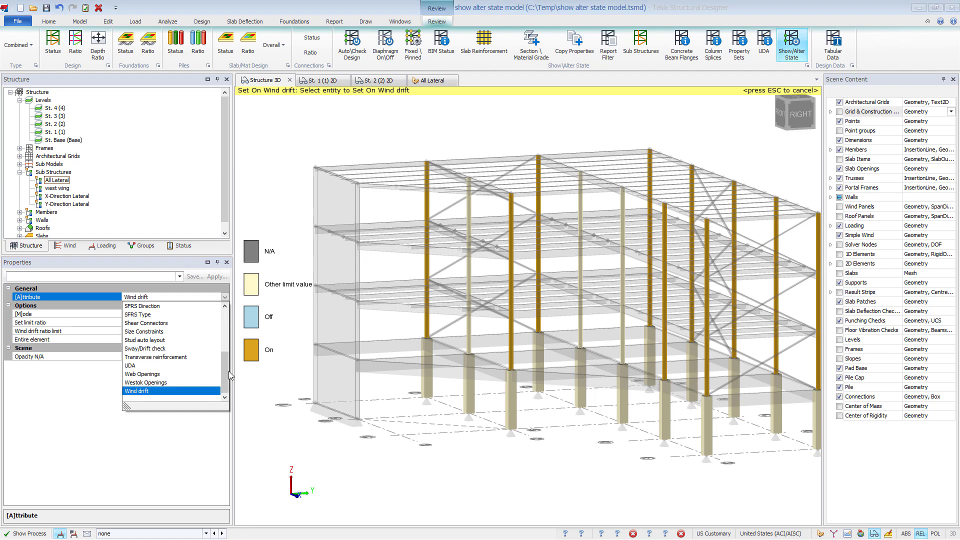
{"action": "left_click_drag", "start_coordinate": [228, 373], "coordinate": [231, 330]}
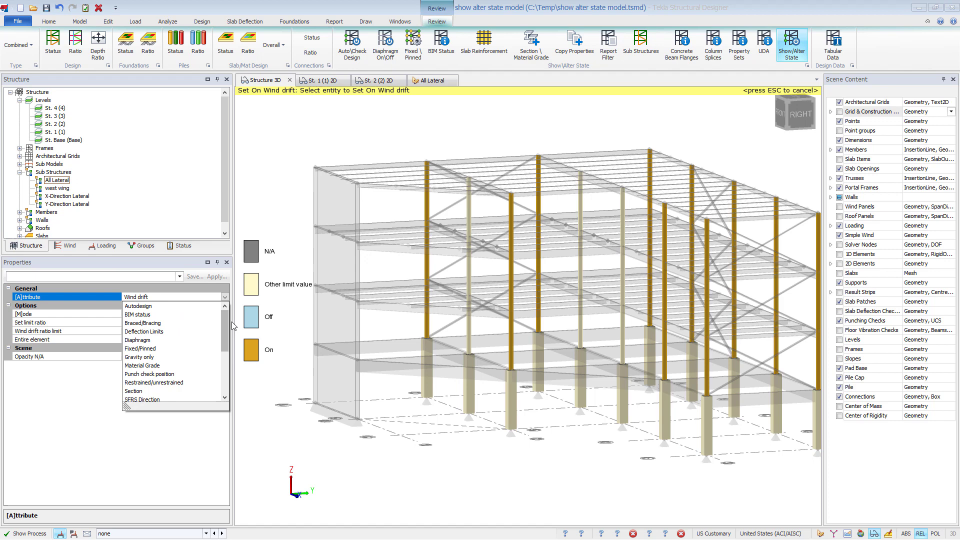
{"action": "left_click", "coordinate": [284, 328]}
{"action": "key", "text": "Escape"}
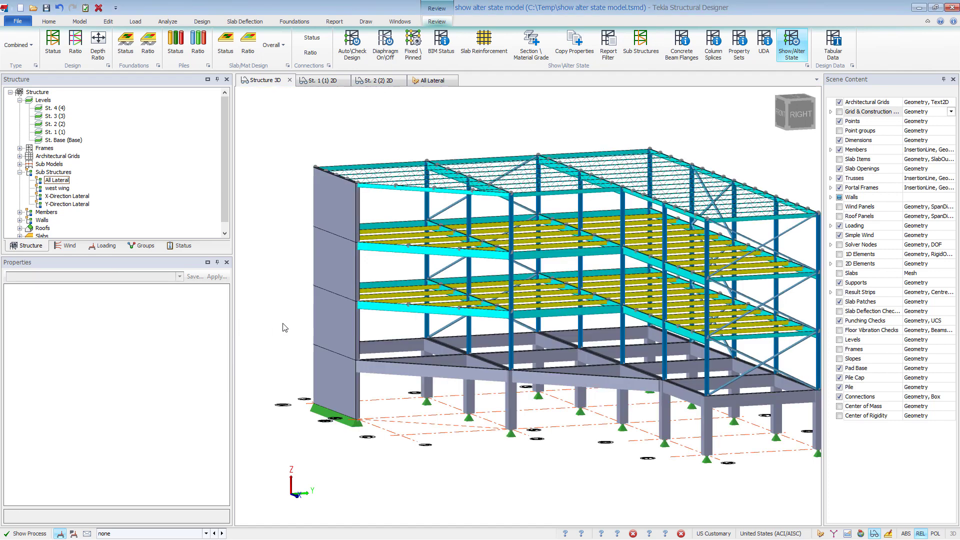